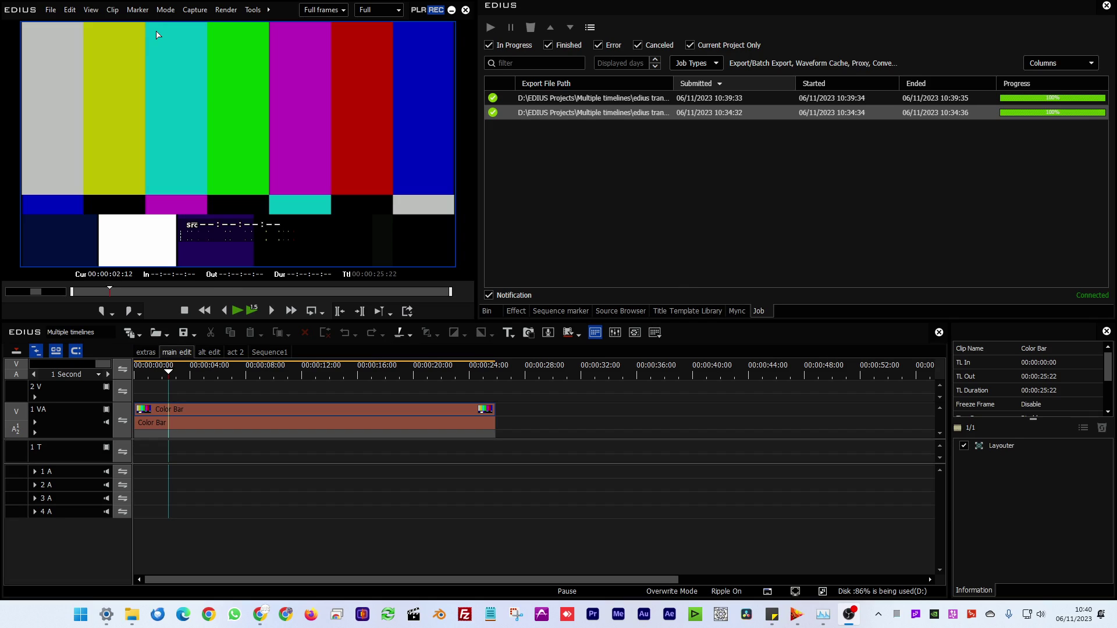
- Open the Batch Export window, enlarge it, and close it without exporting
left_click(51, 9)
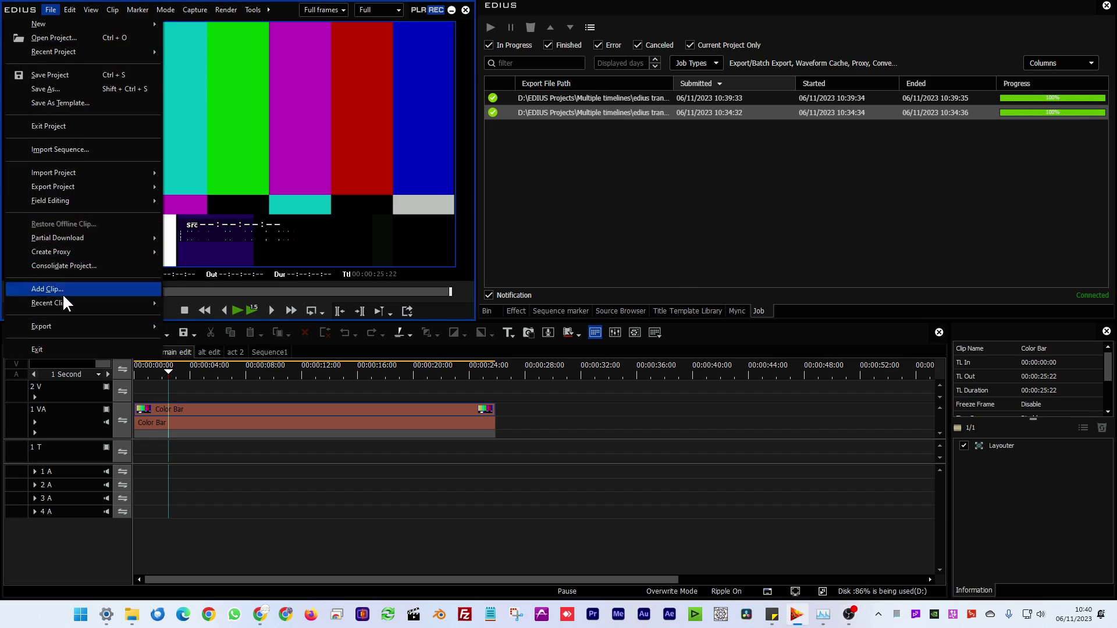
left_click(262, 362)
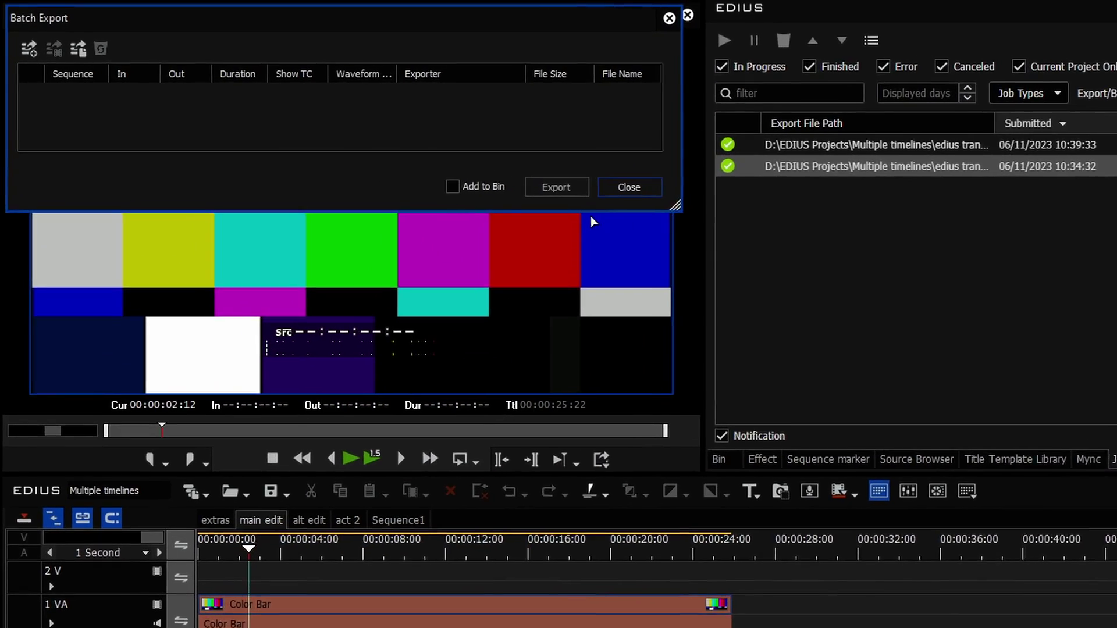
left_click_drag(691, 208, 815, 408)
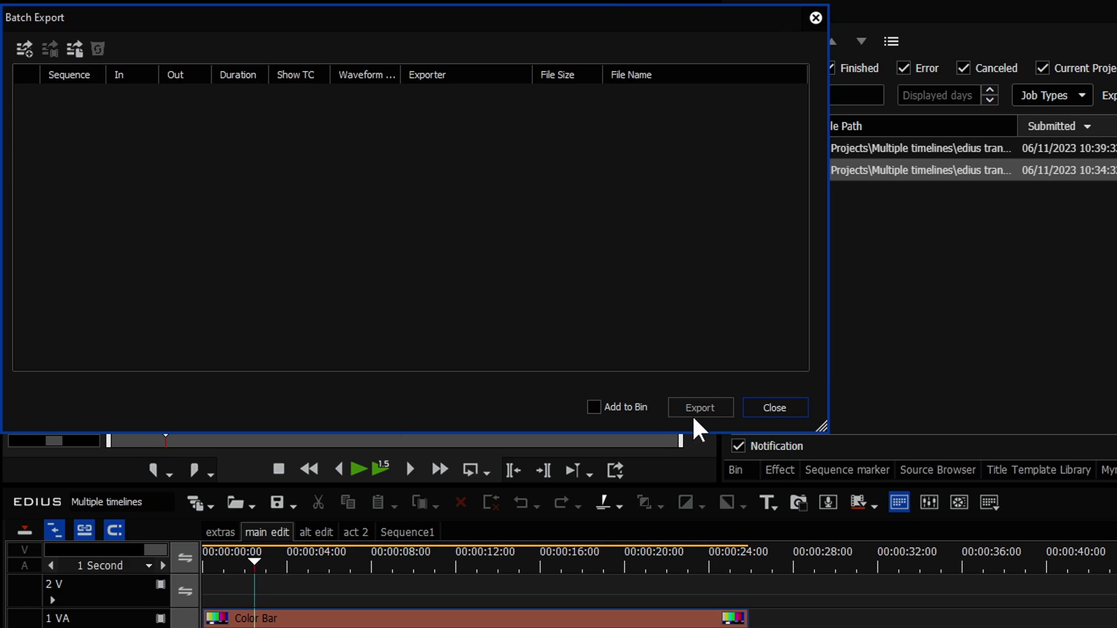
left_click(765, 407)
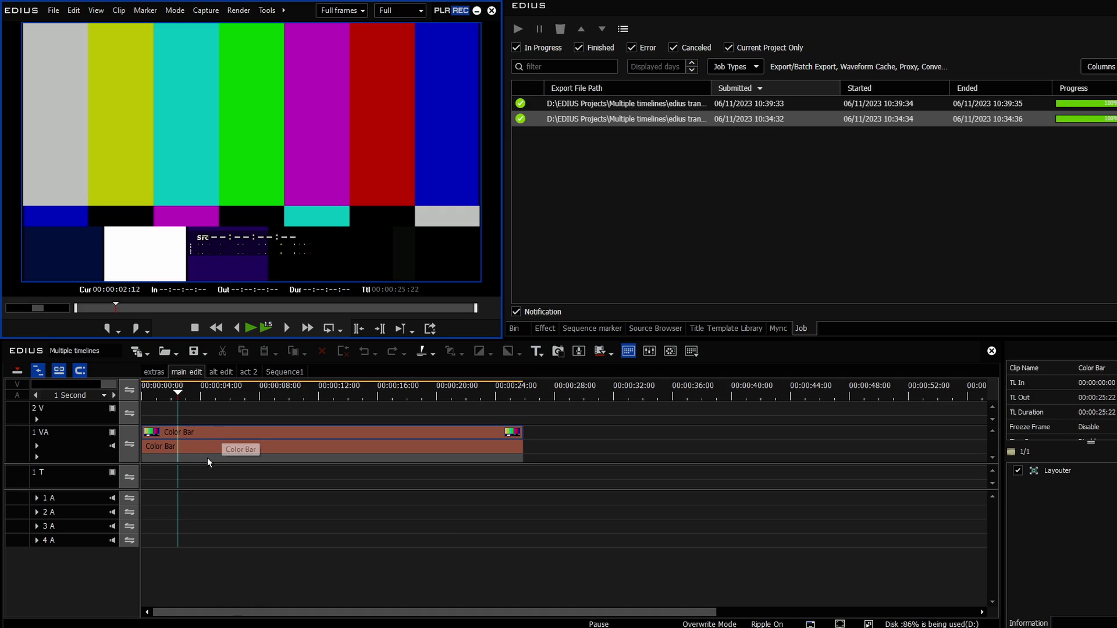
- Cycle through the extras, alt edit and act 2 sequences, then list the bin's timelines folder
left_click(156, 373)
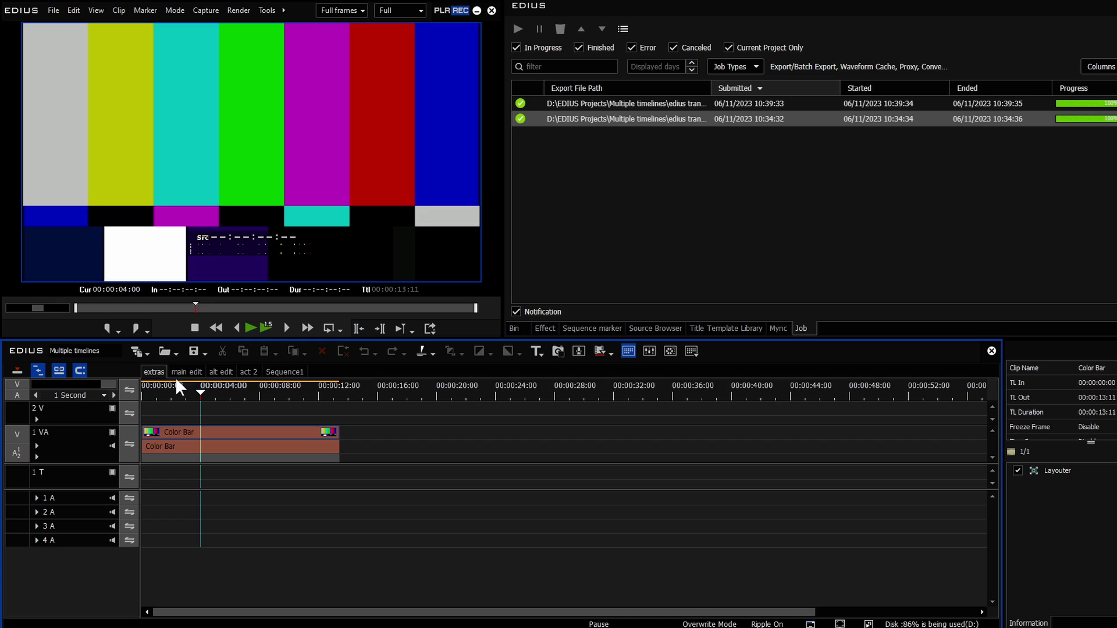
left_click(192, 373)
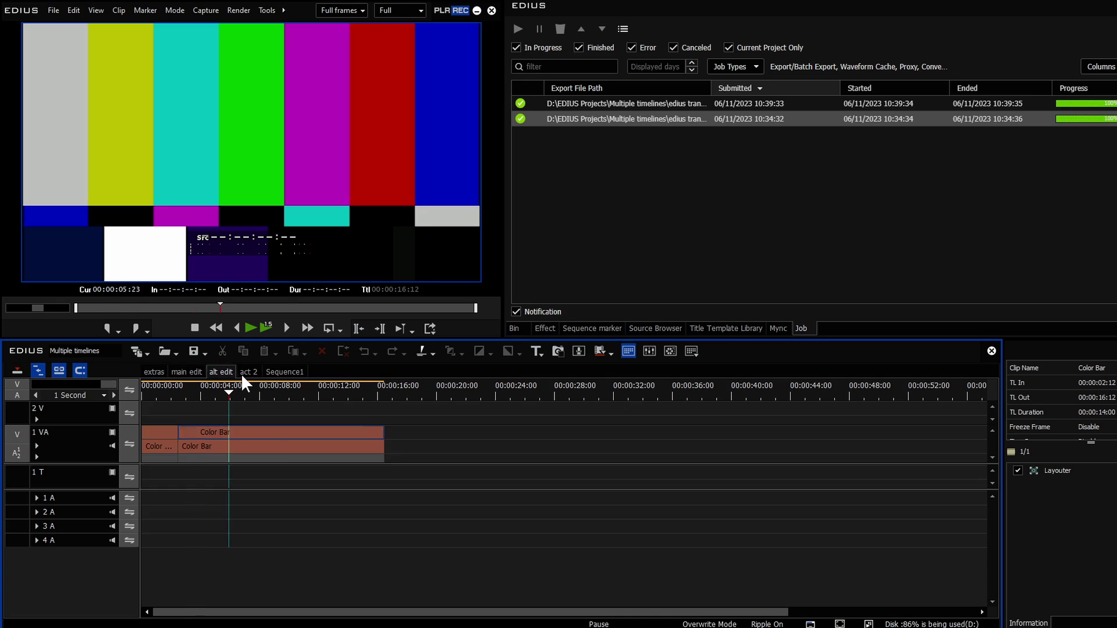
left_click(248, 373)
left_click(519, 330)
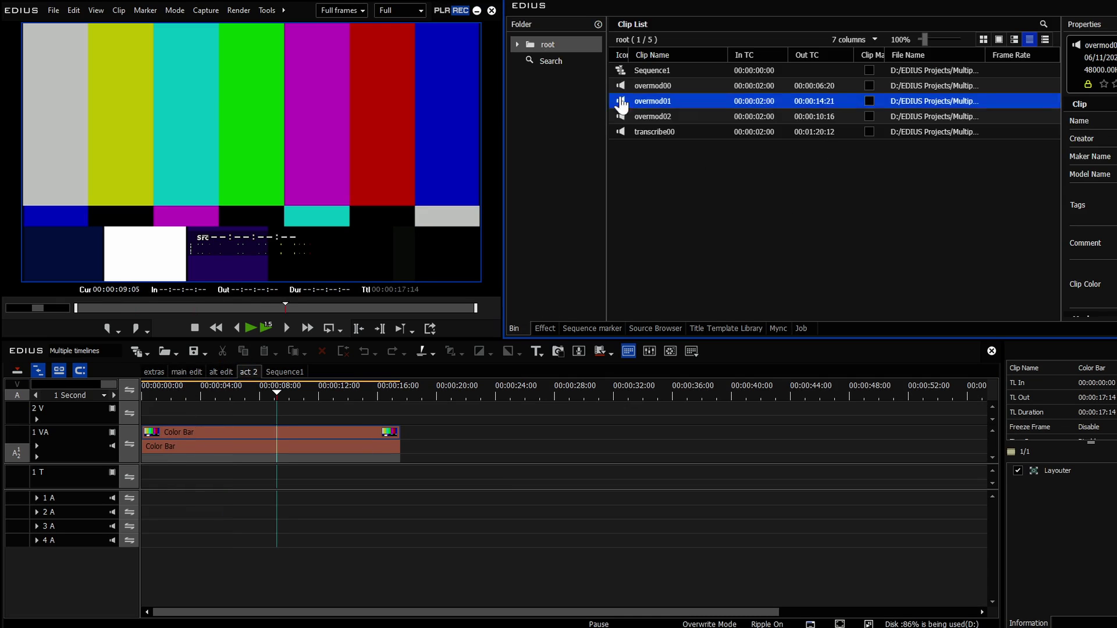
left_click(518, 44)
left_click(559, 79)
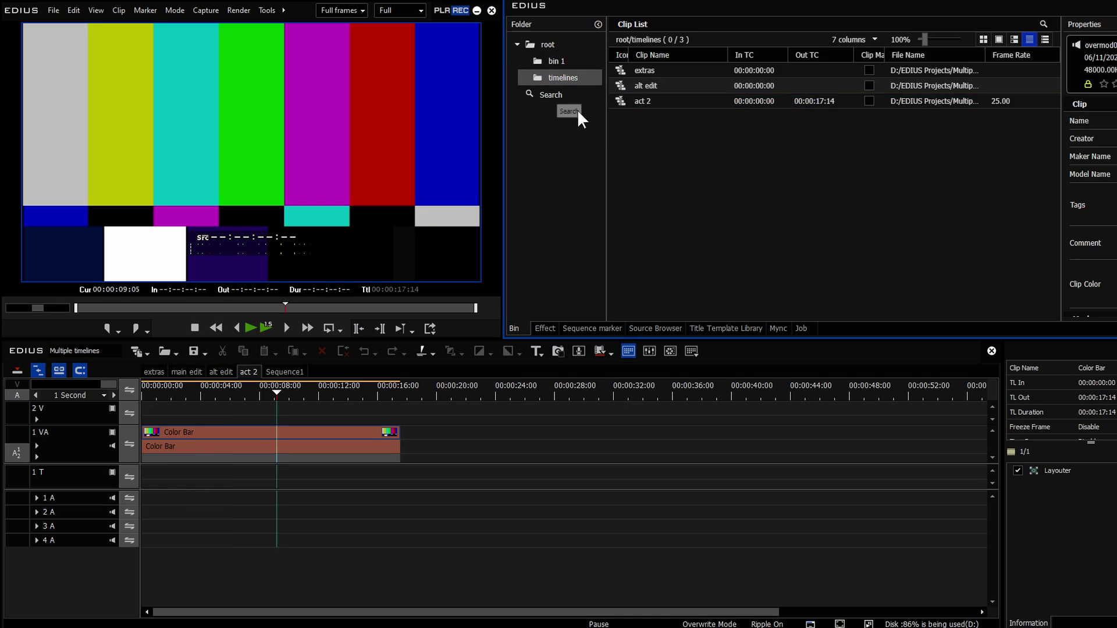
- Check bin 1, return to the timelines folder, and cycle sequences ending on act 2
left_click(553, 62)
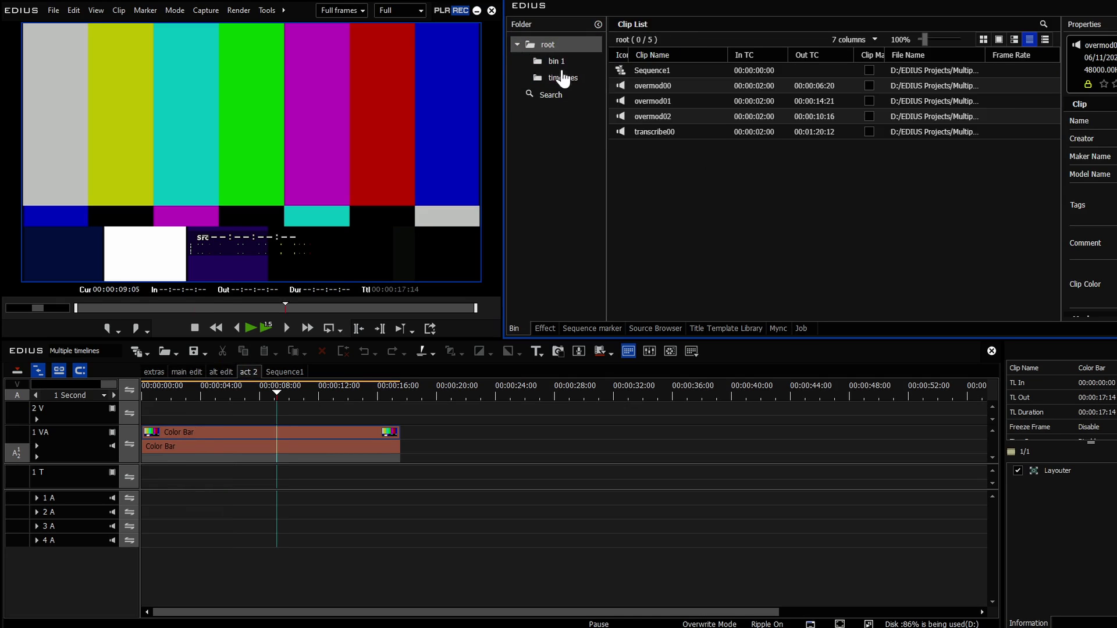
left_click(561, 77)
left_click(184, 372)
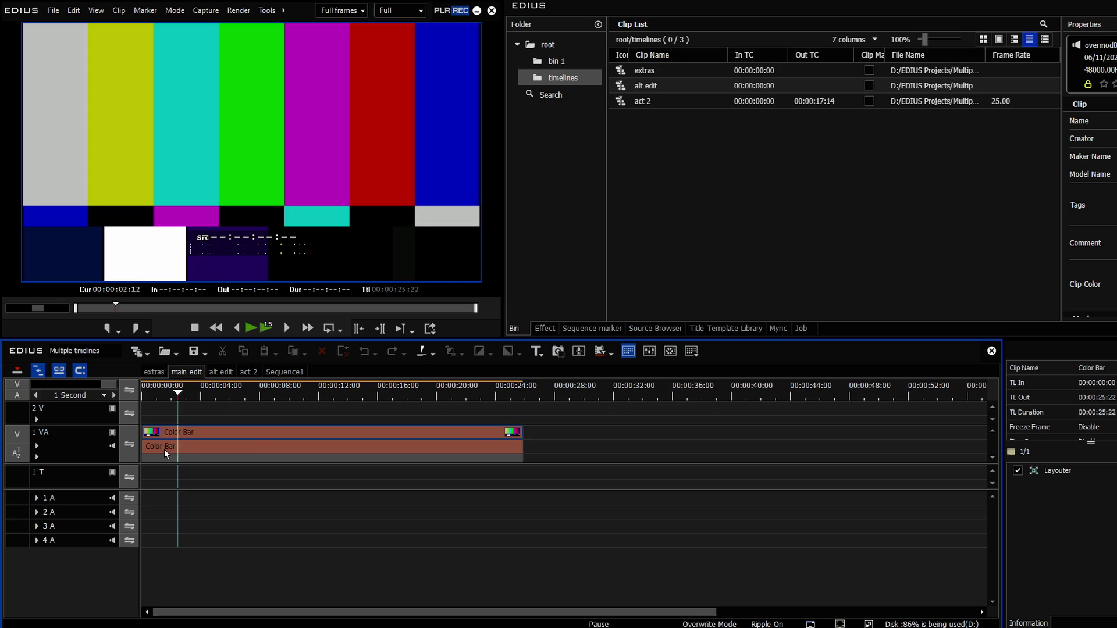
left_click(153, 372)
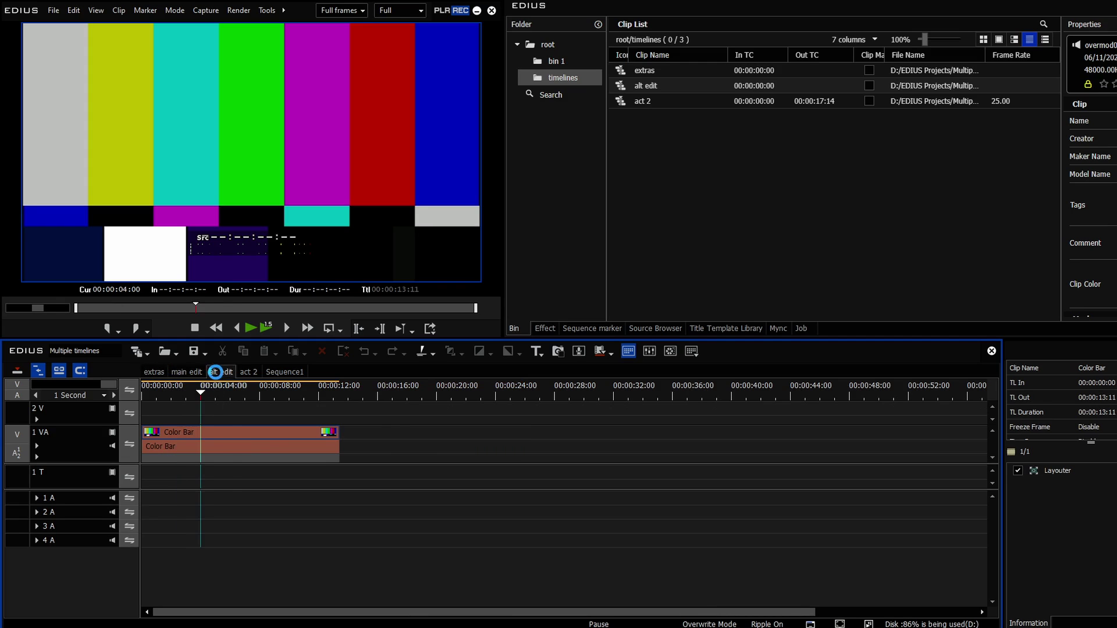
left_click(221, 373)
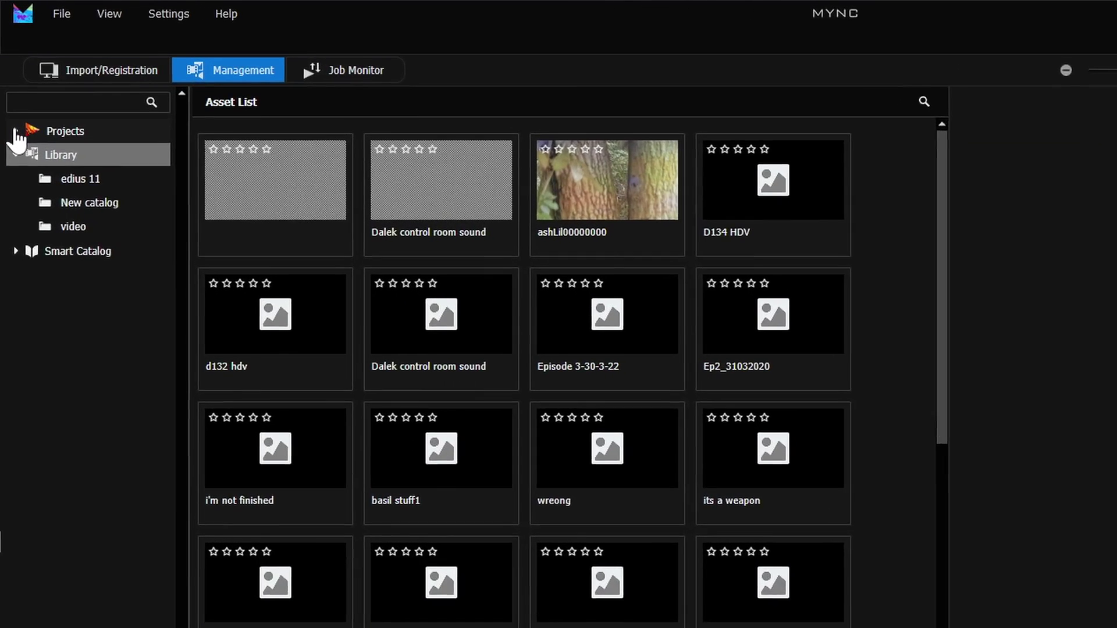
- Expand Projects, widen the tree, and open Multiple timelines > root > timelines
left_click(15, 131)
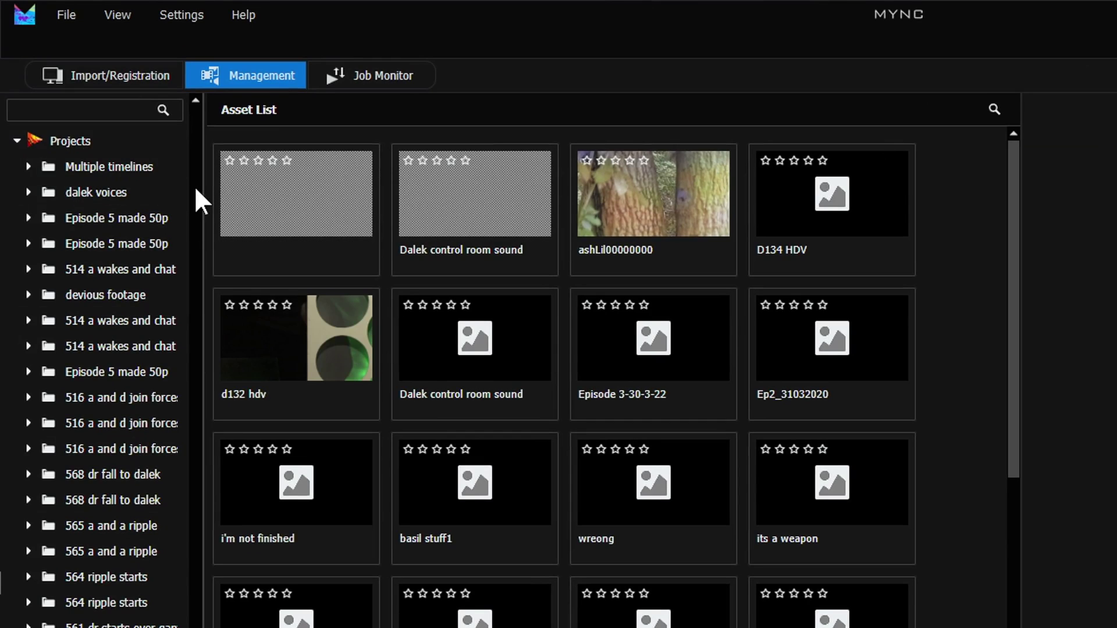
mouse_move(199, 186)
left_mouse_down()
mouse_move(293, 185)
mouse_move(256, 185)
left_mouse_up()
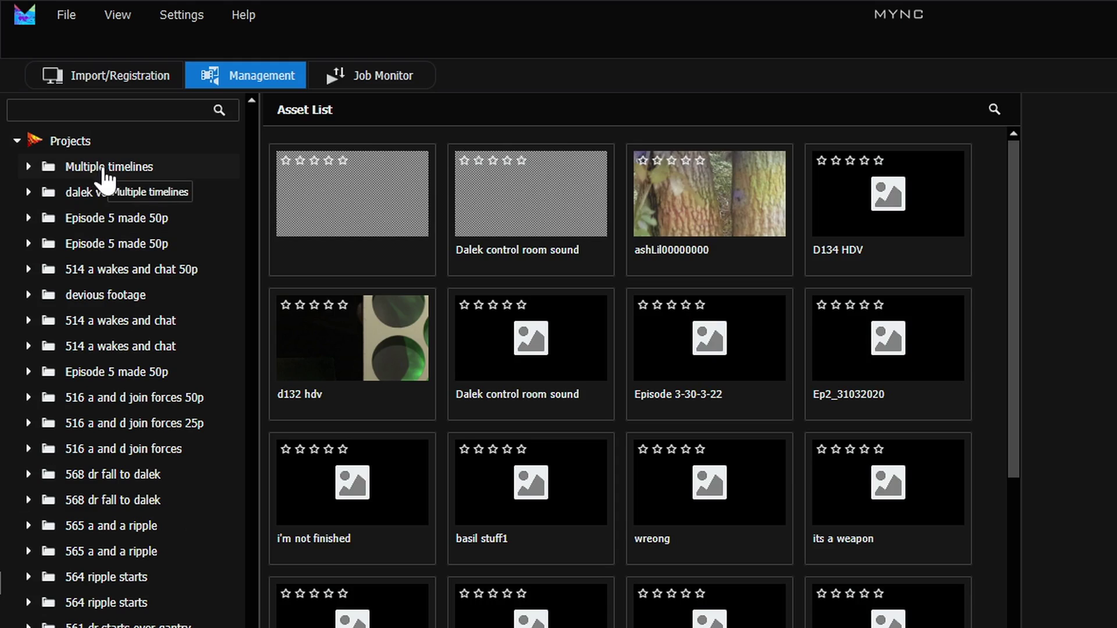
left_click(98, 170)
left_click(29, 167)
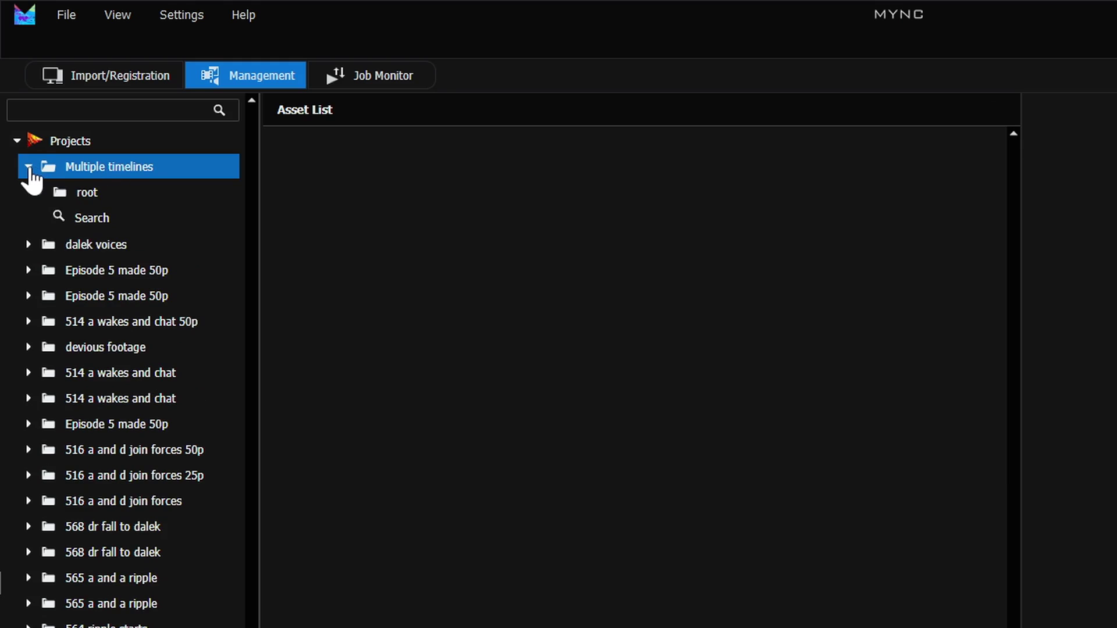
left_click(39, 194)
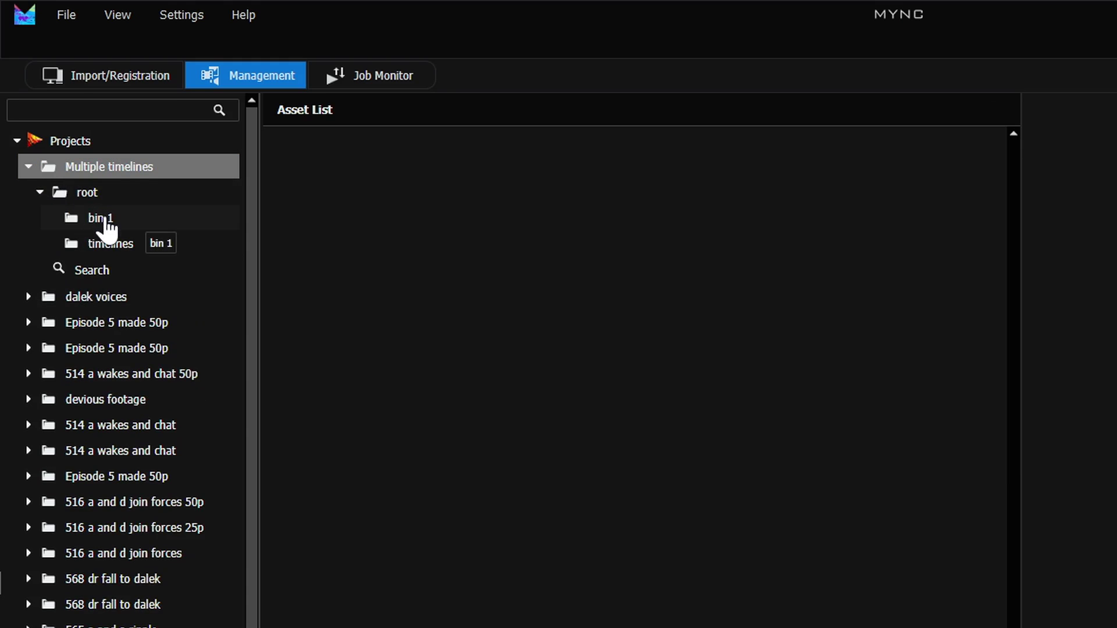
left_click(104, 221)
left_click(115, 248)
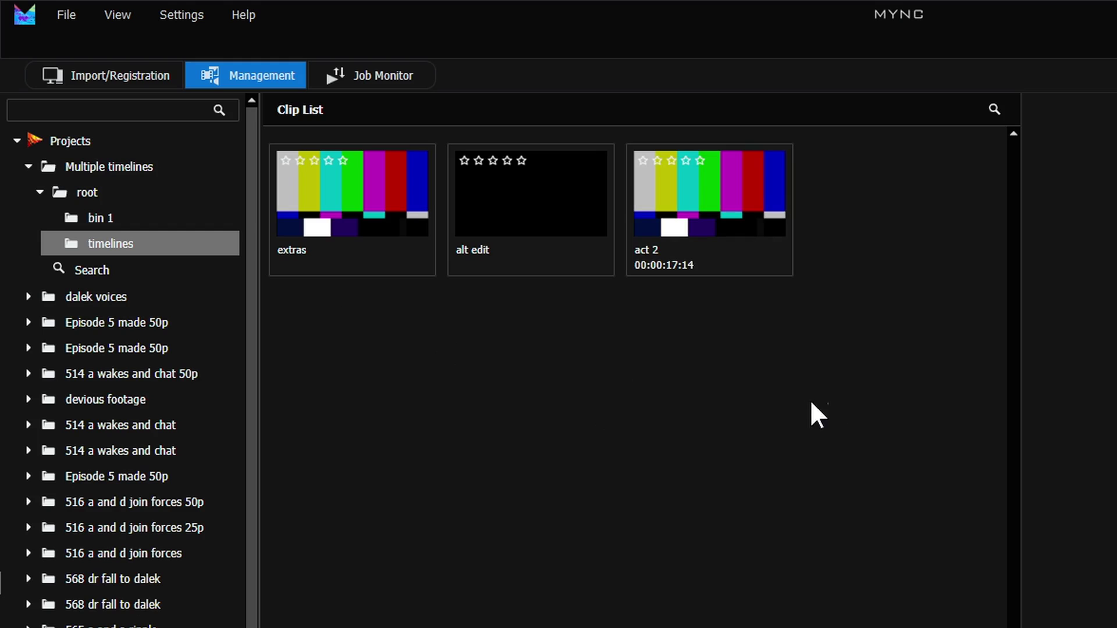
- Transcode extras, alt edit and act 2 with the H.264/AVC (mp4) preset into D:\test
left_click_drag(812, 403, 352, 212)
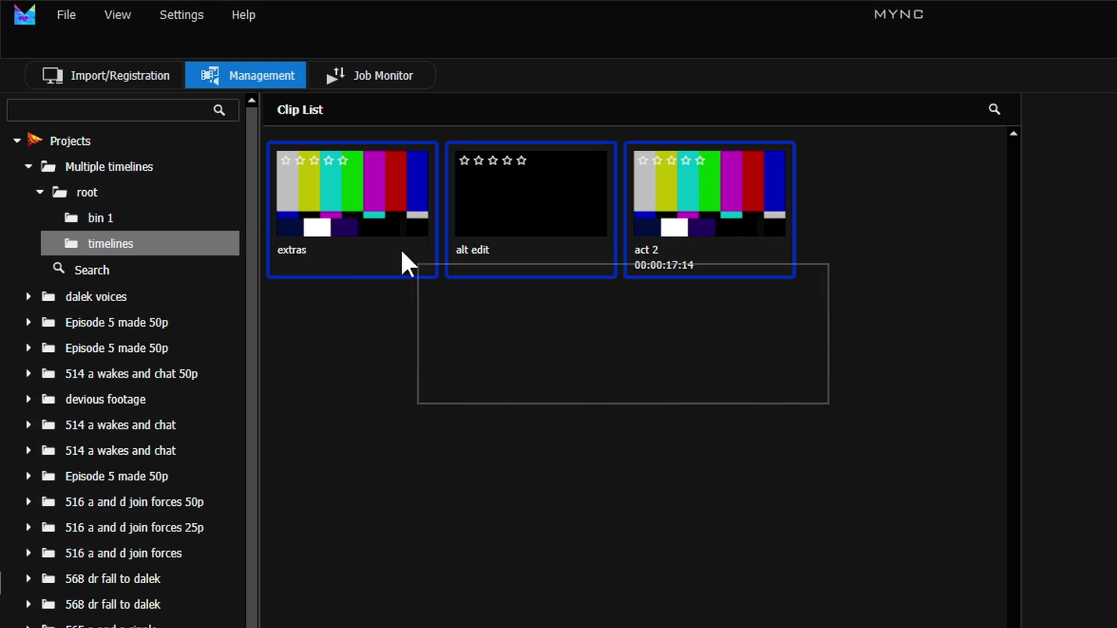
right_click(409, 181)
left_click(429, 218)
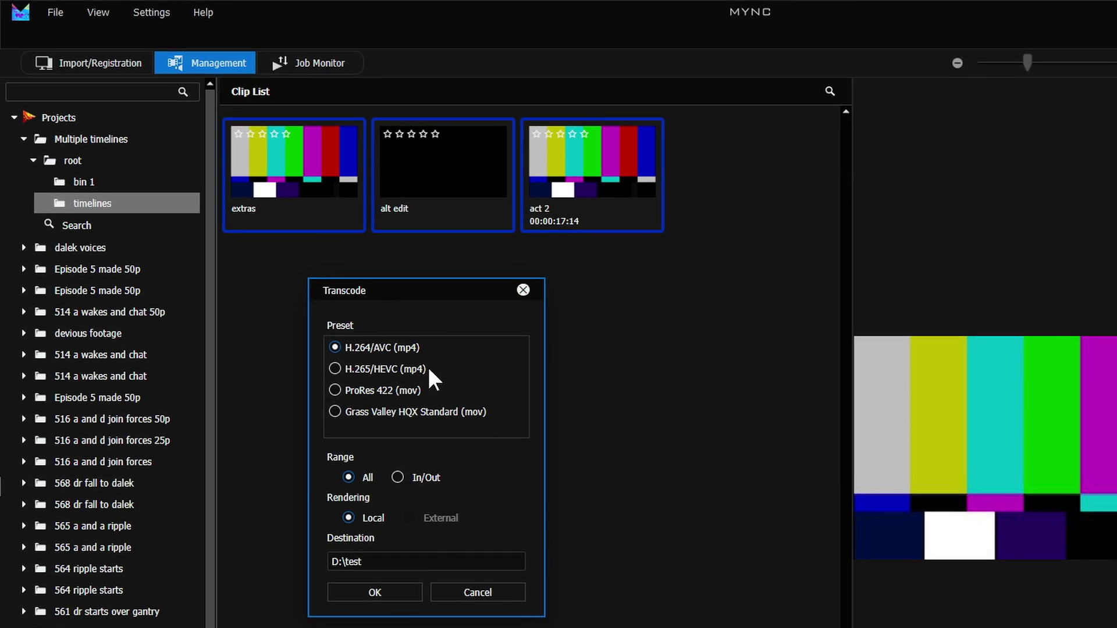
left_click(358, 593)
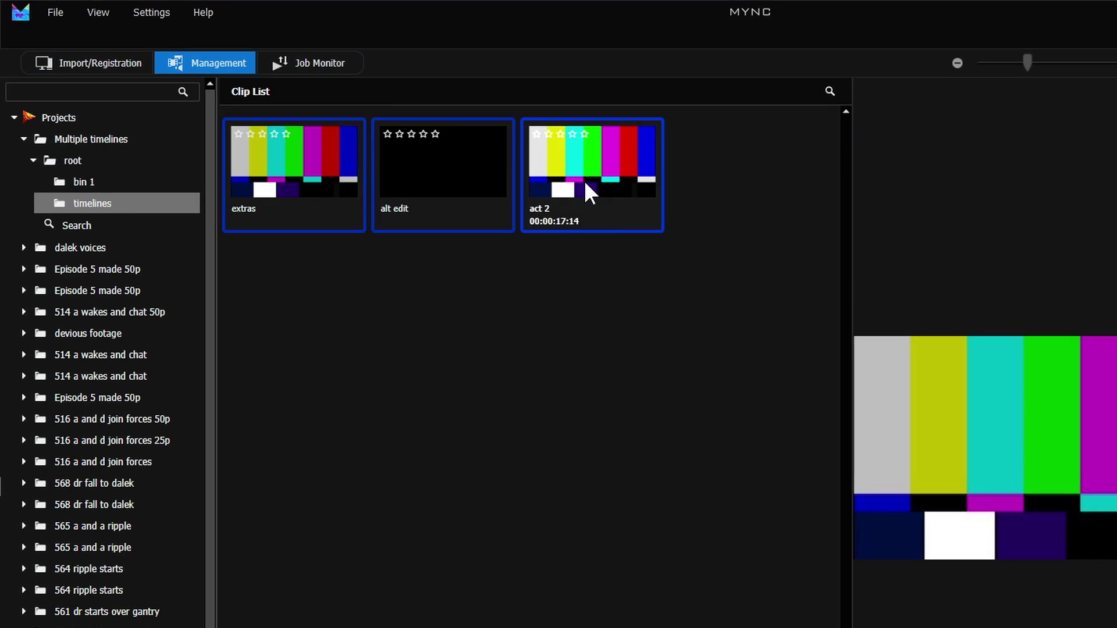
- Filter the Job Monitor to the last 1 day, hiding Waveform Cache jobs
left_click(306, 61)
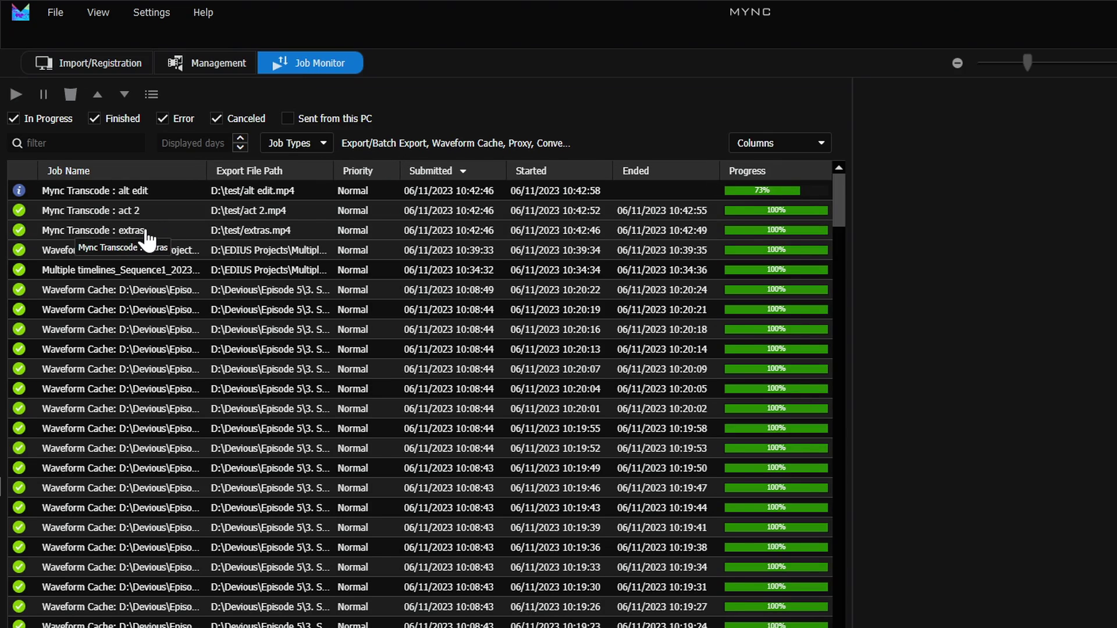
left_click(322, 144)
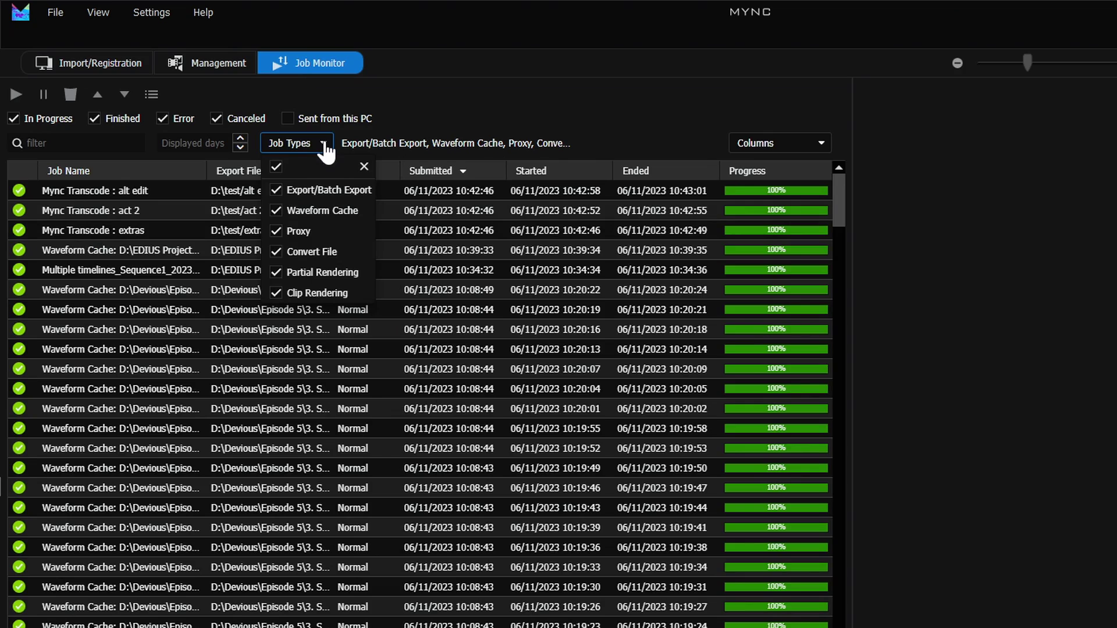
left_click(275, 211)
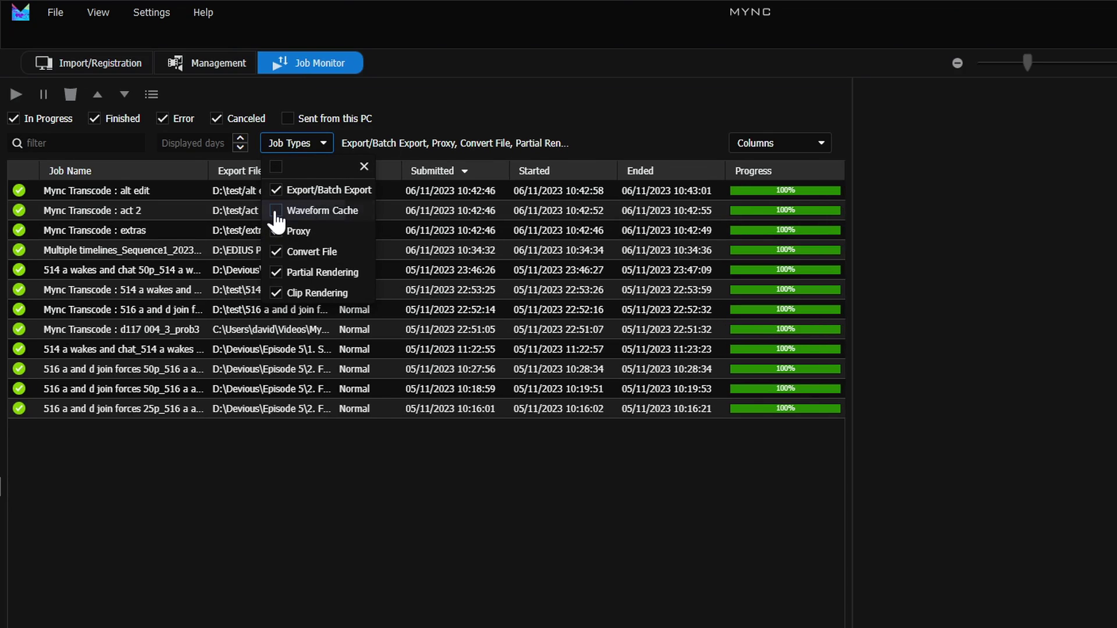
left_click(241, 138)
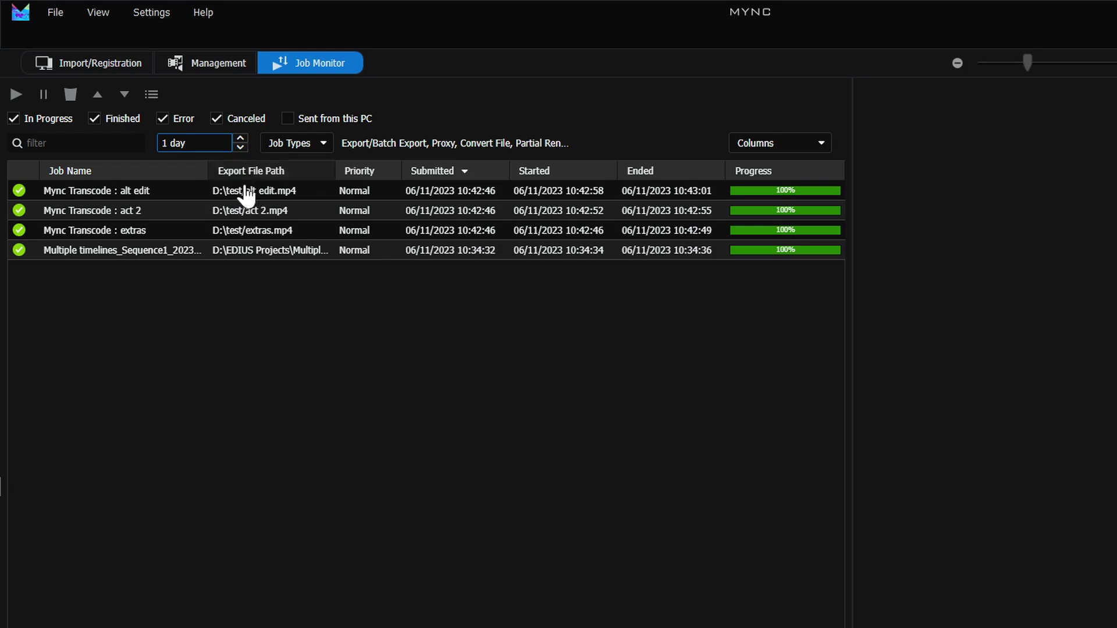
- Open the extras job's output folder in Explorer and select act 2.mp4
right_click(259, 235)
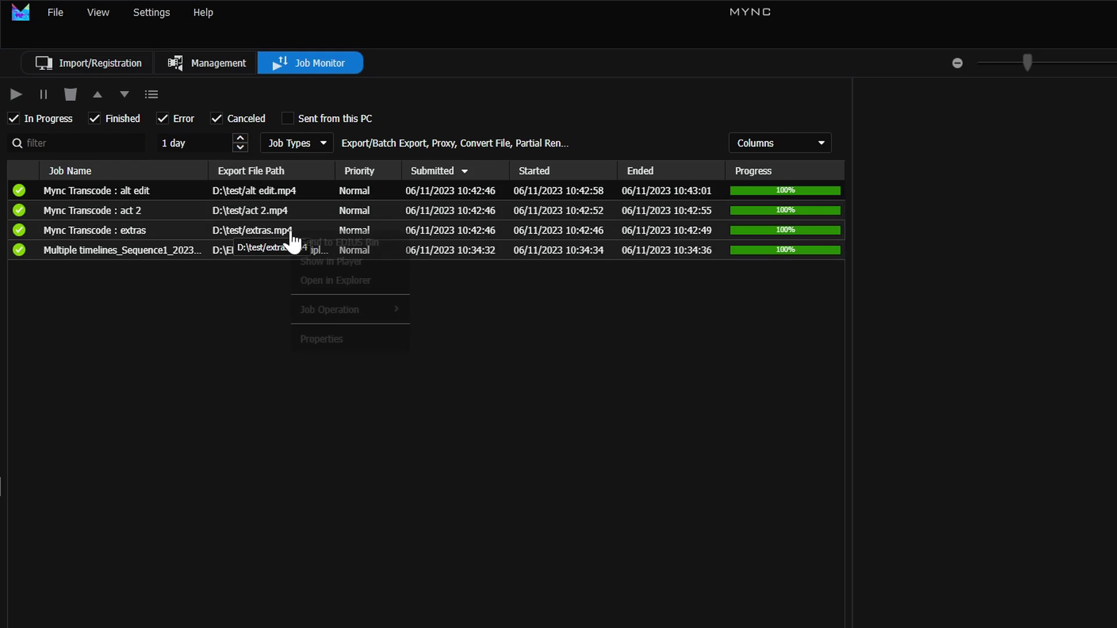
left_click(321, 280)
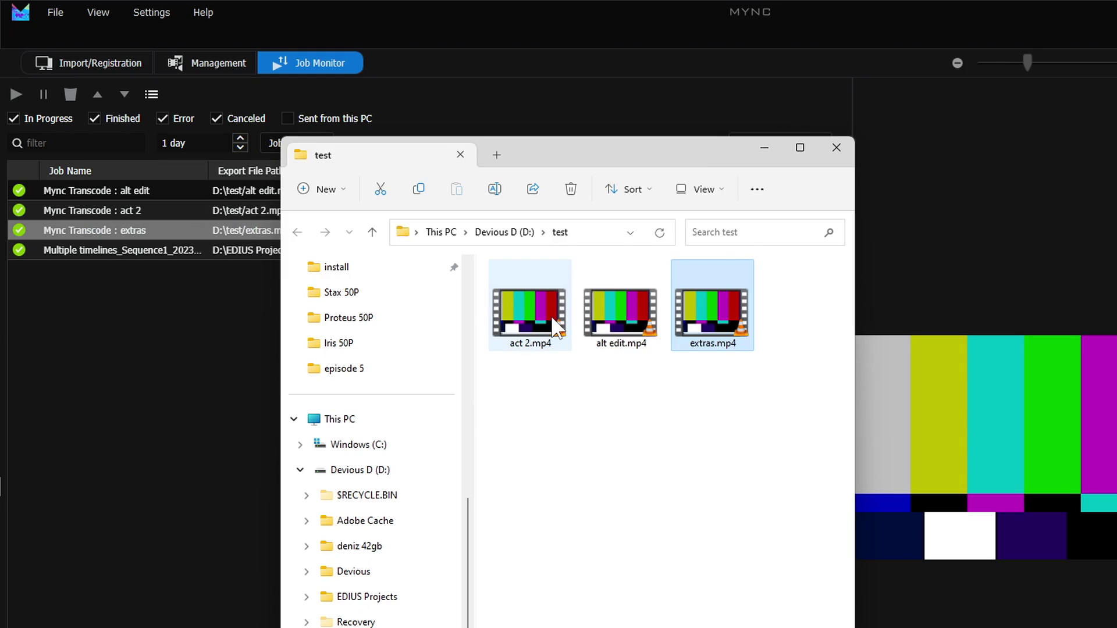
left_click(551, 316)
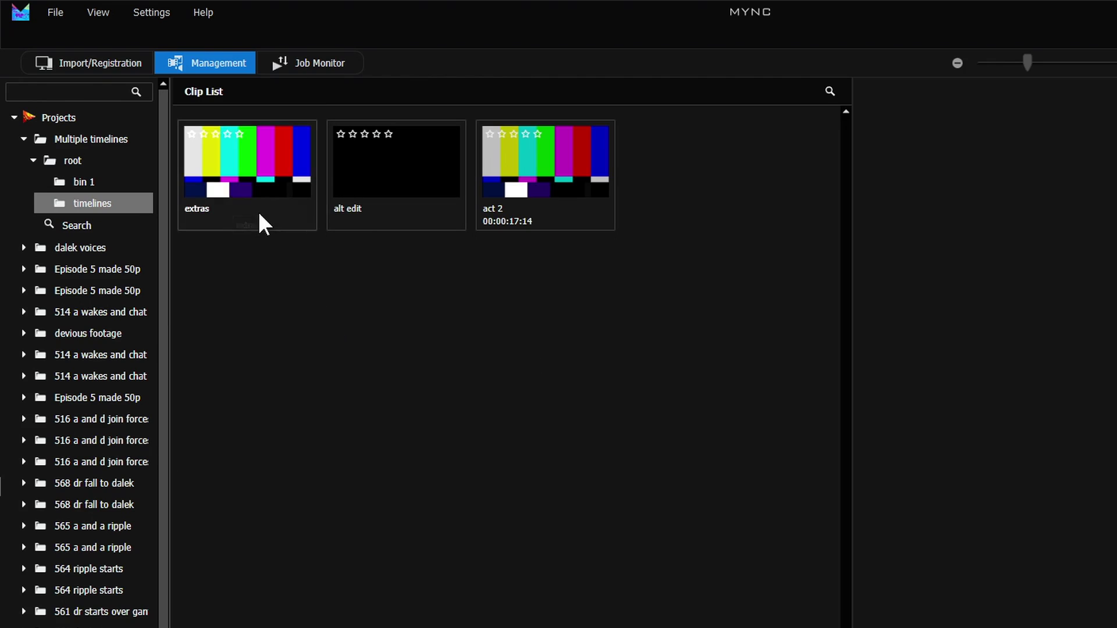
- Select all three Mync clips, then bring up the alt edit sequence in EDIUS
key("ctrl+a")
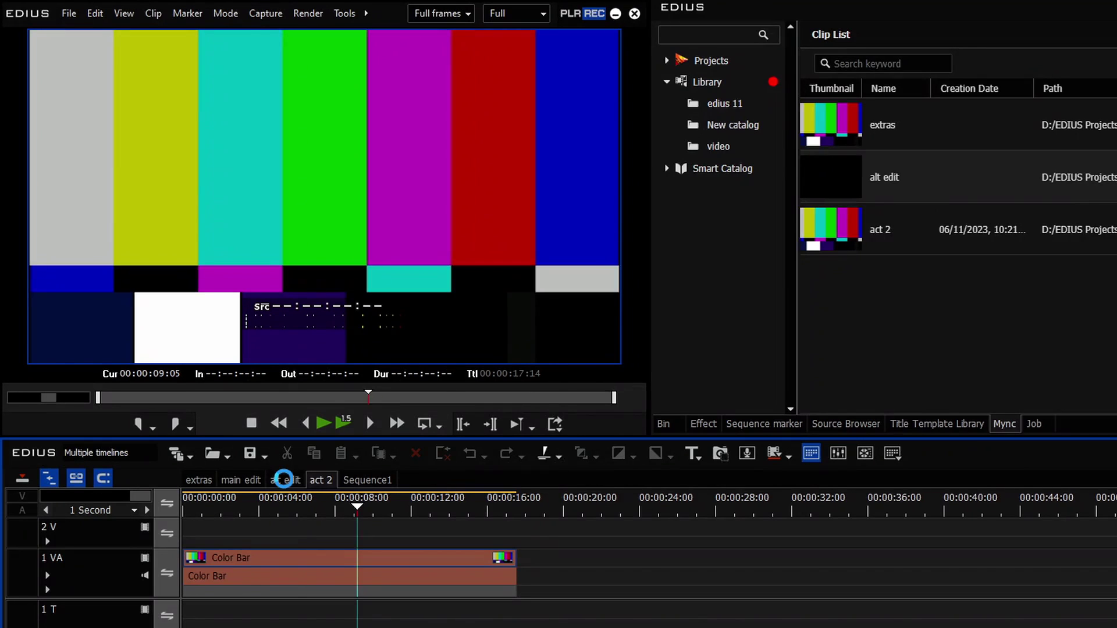
left_click(284, 481)
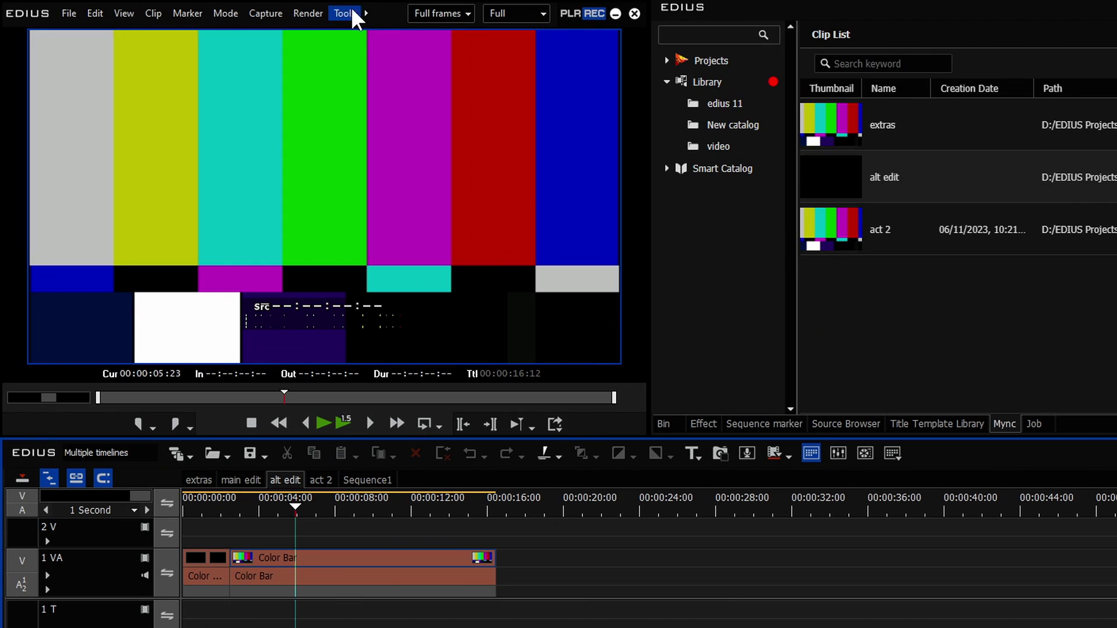
- Add Print to File to the Recorder (Right) buttons in User Settings and confirm
left_click(366, 13)
mouse_move(400, 33)
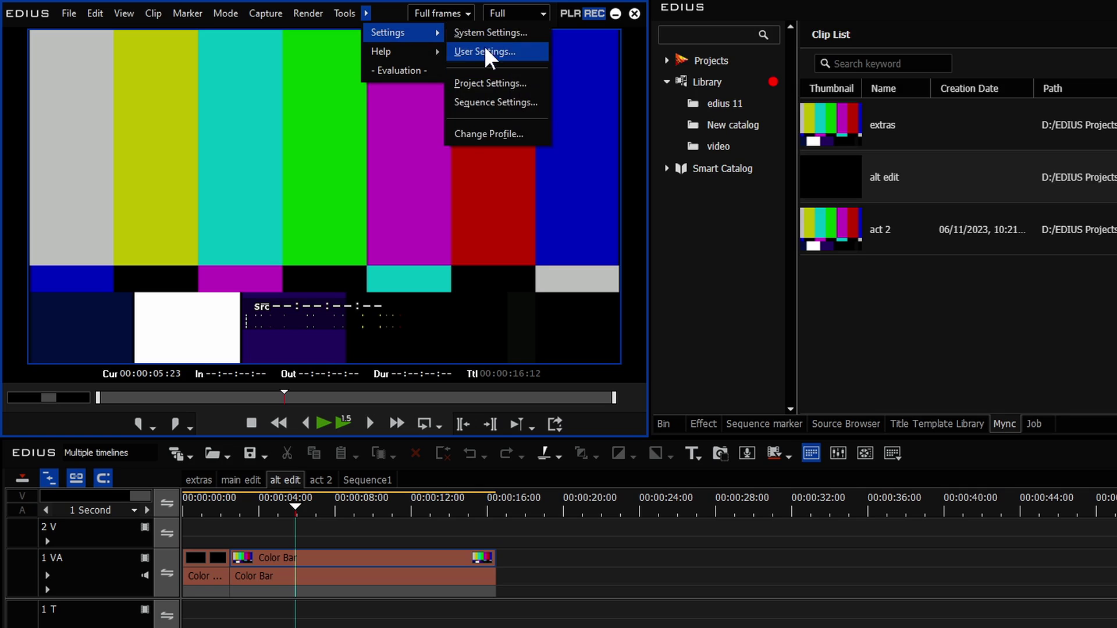
left_click(486, 51)
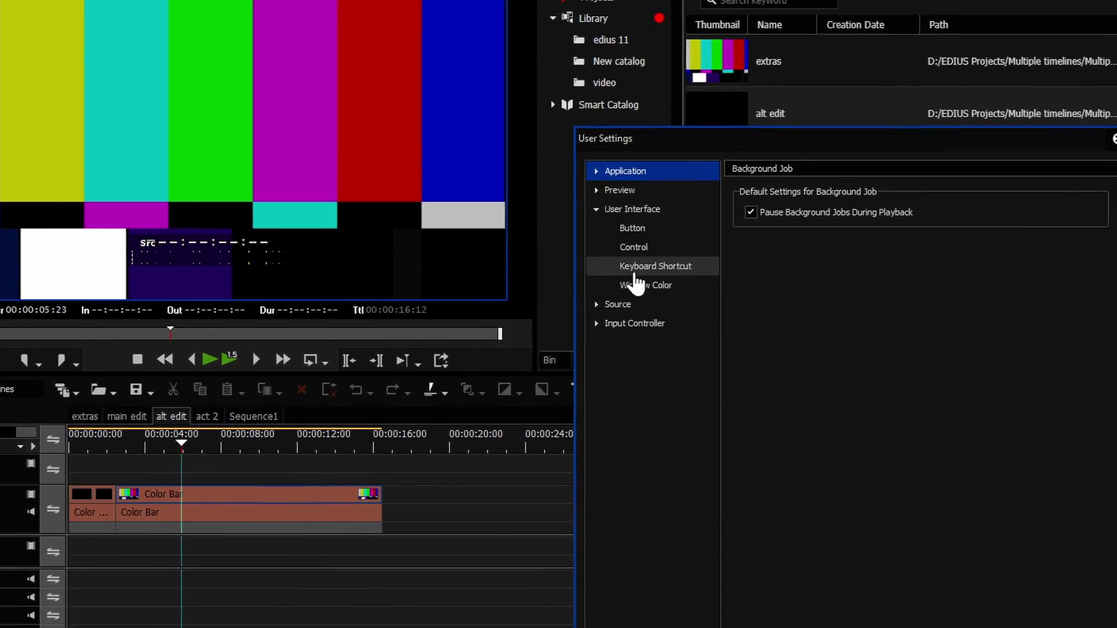
left_click(633, 228)
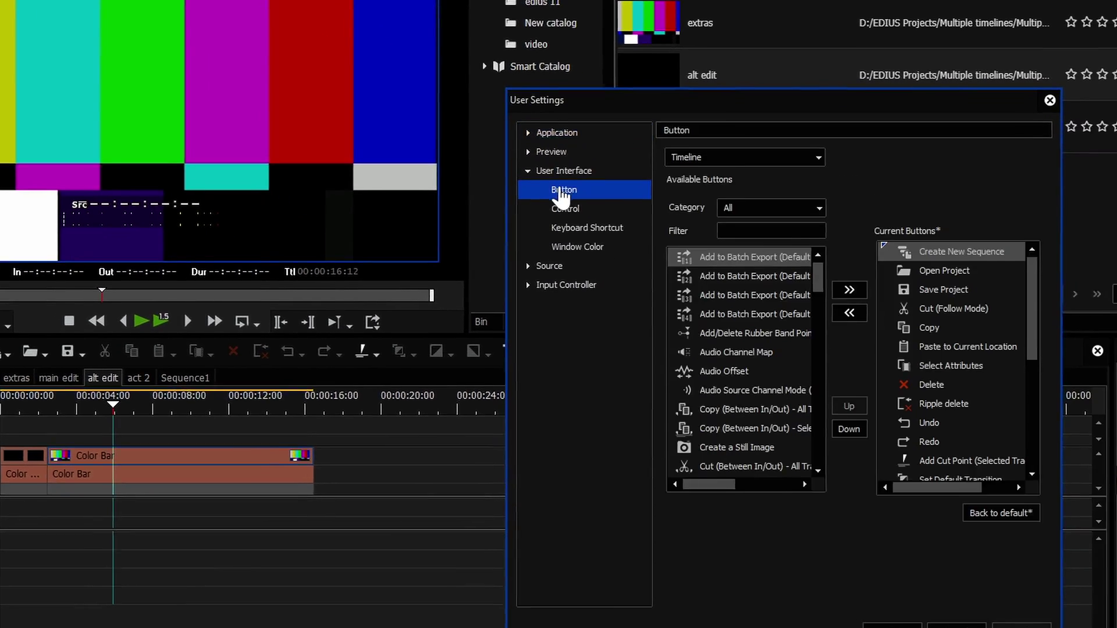
left_click(616, 106)
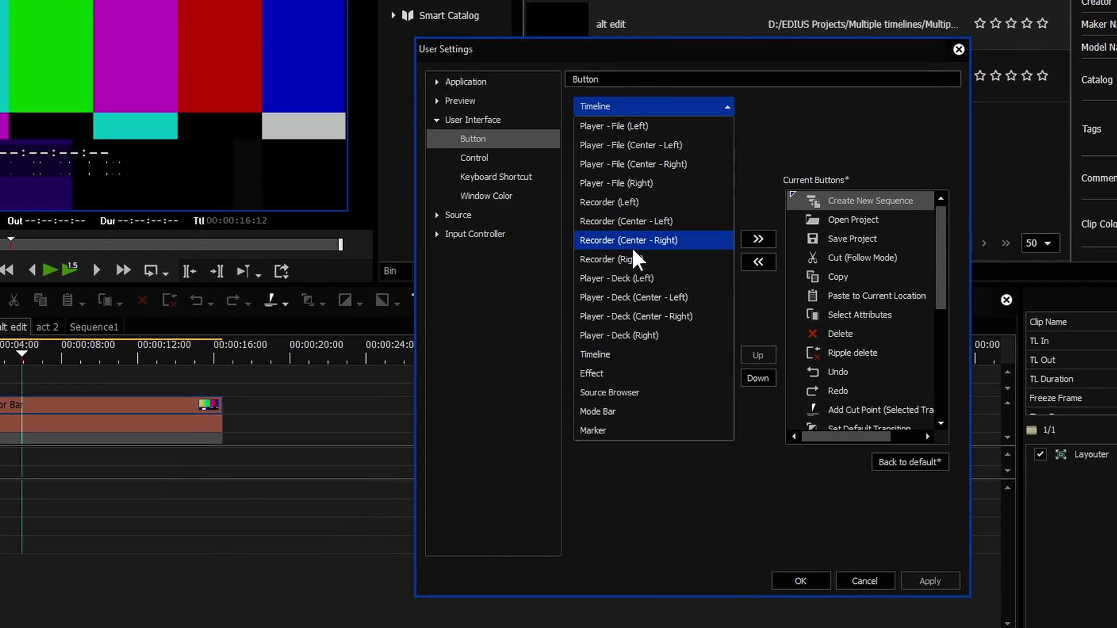
left_click(633, 259)
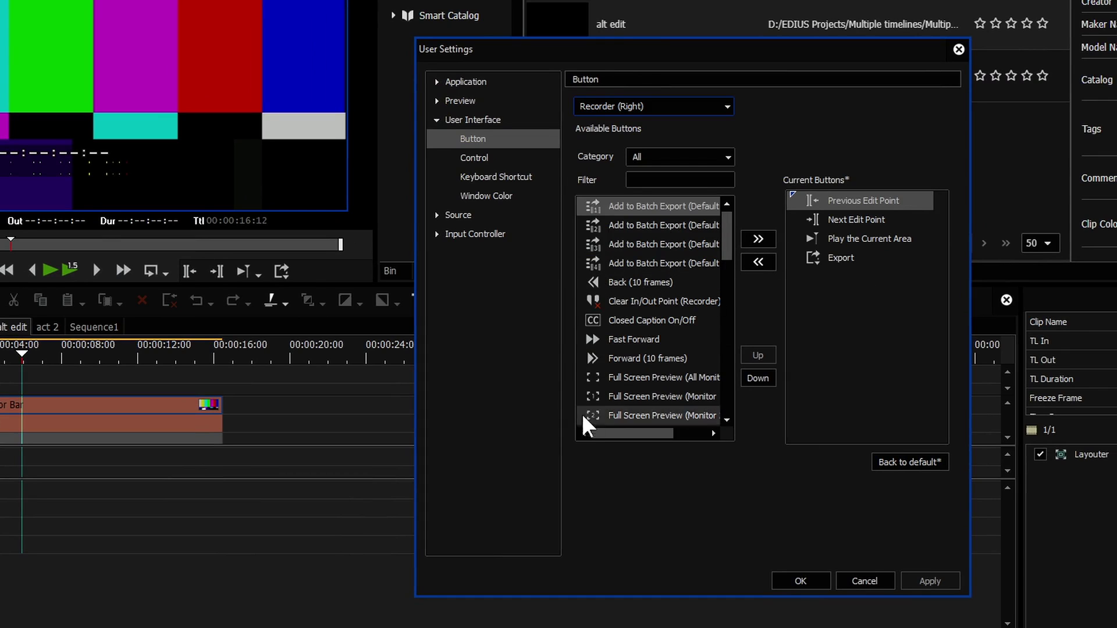
scroll(681, 349, "down", 5)
double_click(680, 342)
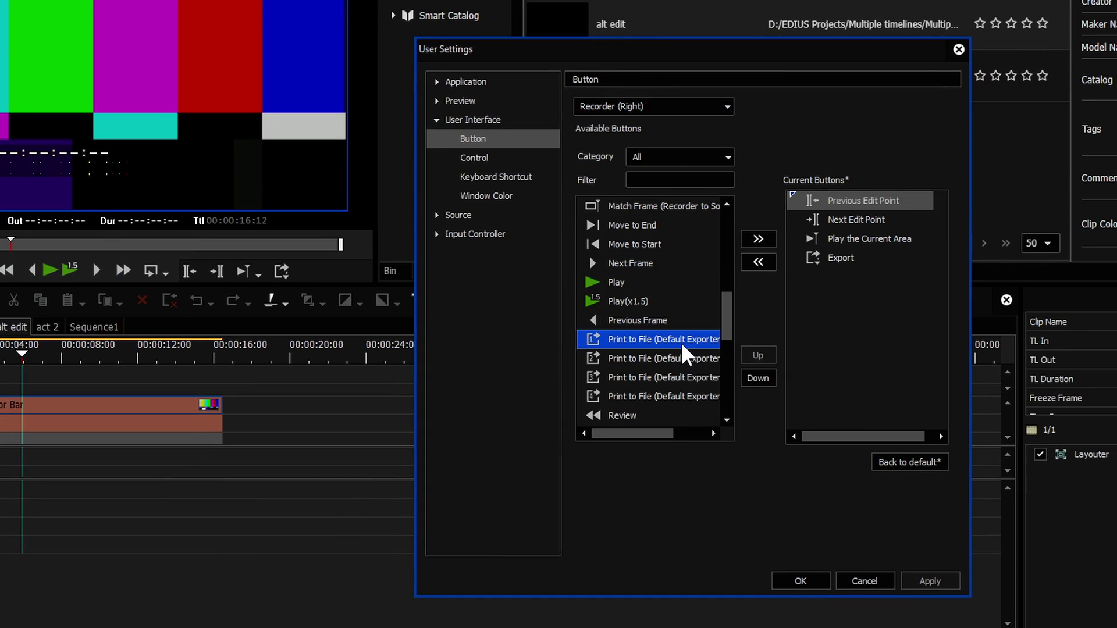
left_click(800, 581)
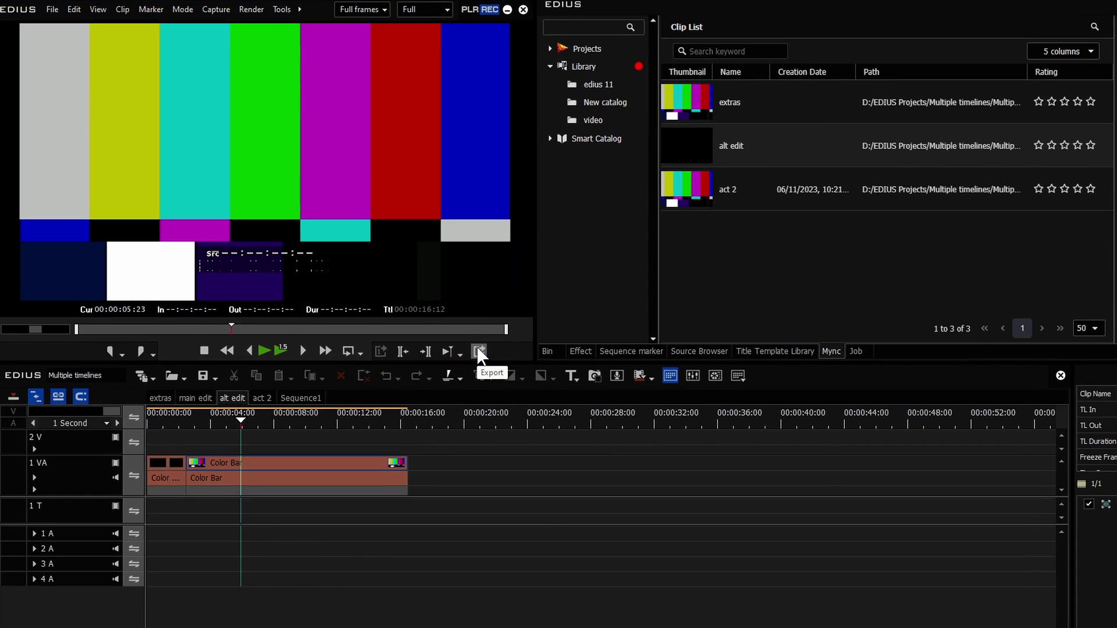
- Pick the H.264/AVC 1920x1080 25p 8bit preset with conversion off, saved as default
left_click(479, 352)
left_click(150, 260)
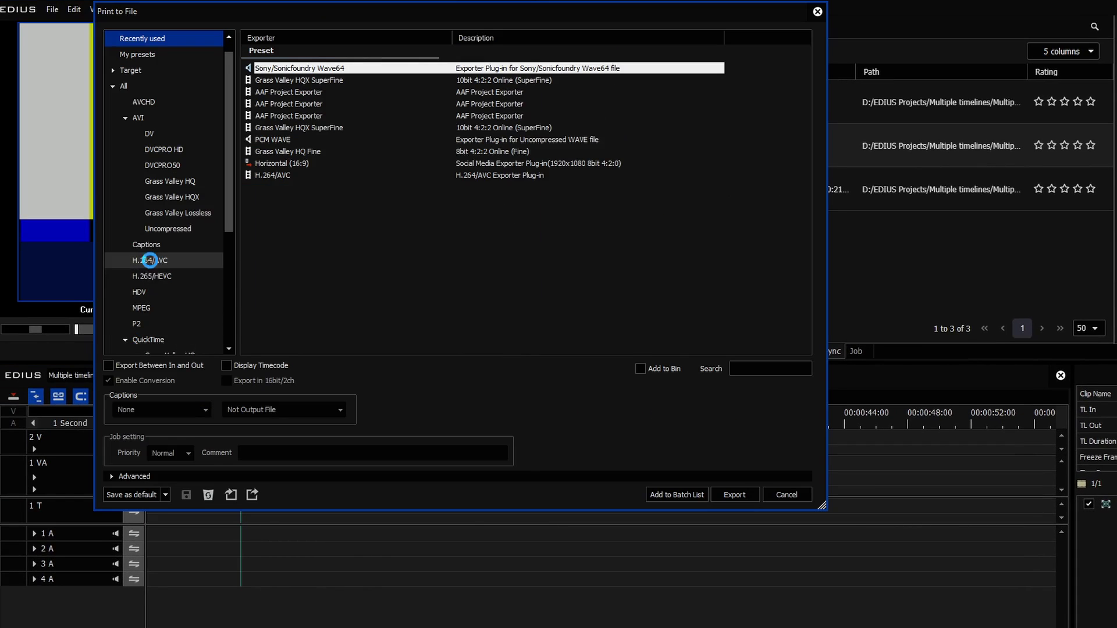
left_click(126, 380)
left_click(320, 70)
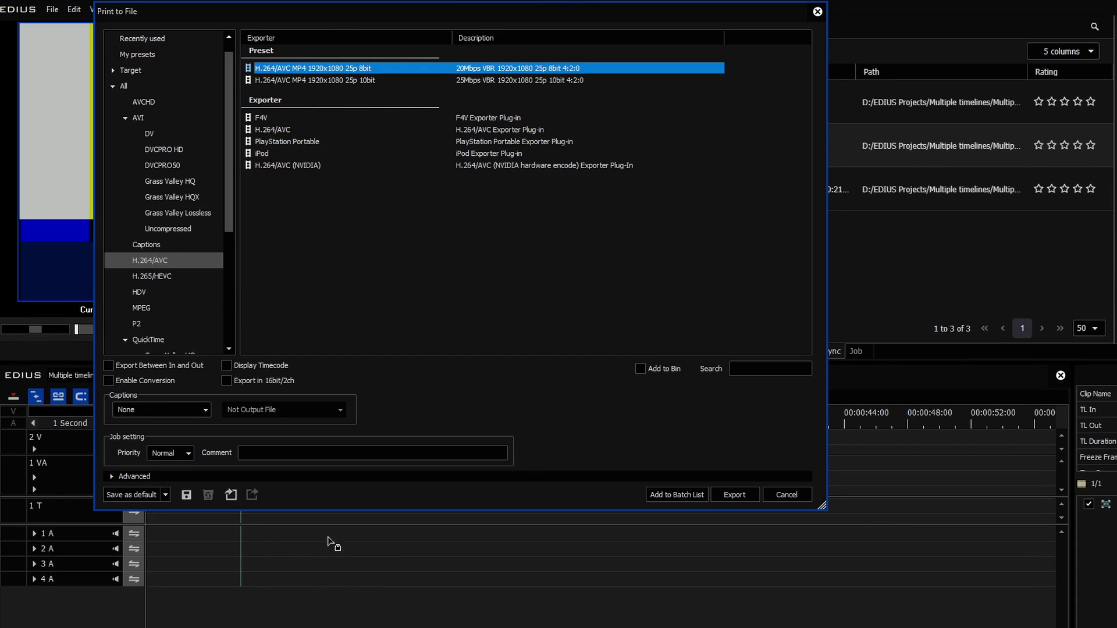
left_click(167, 496)
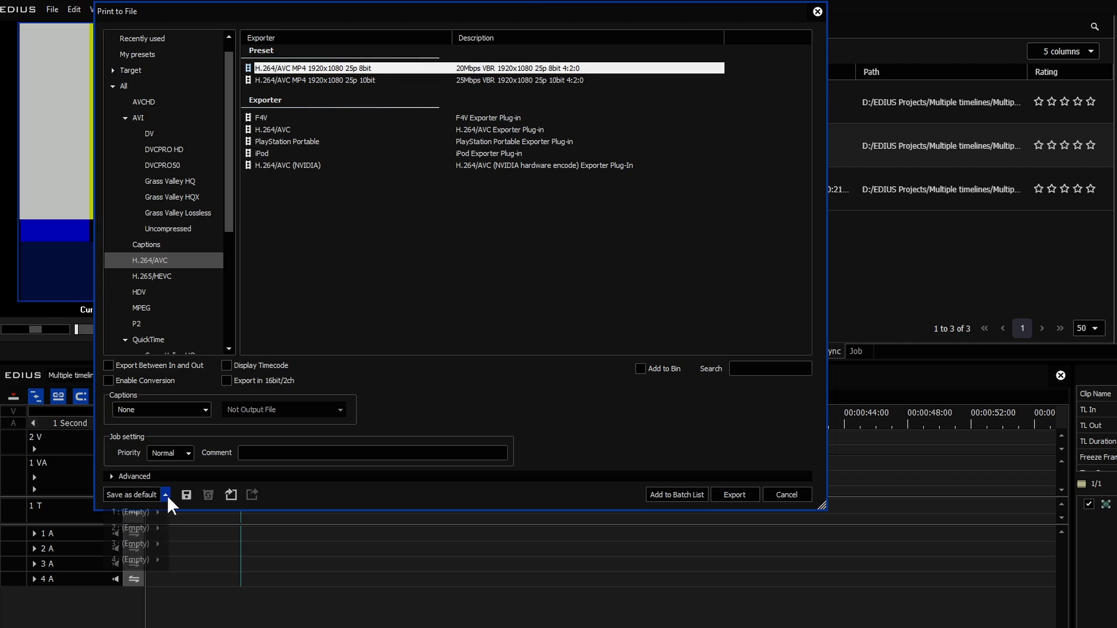
left_click(182, 510)
left_click(460, 281)
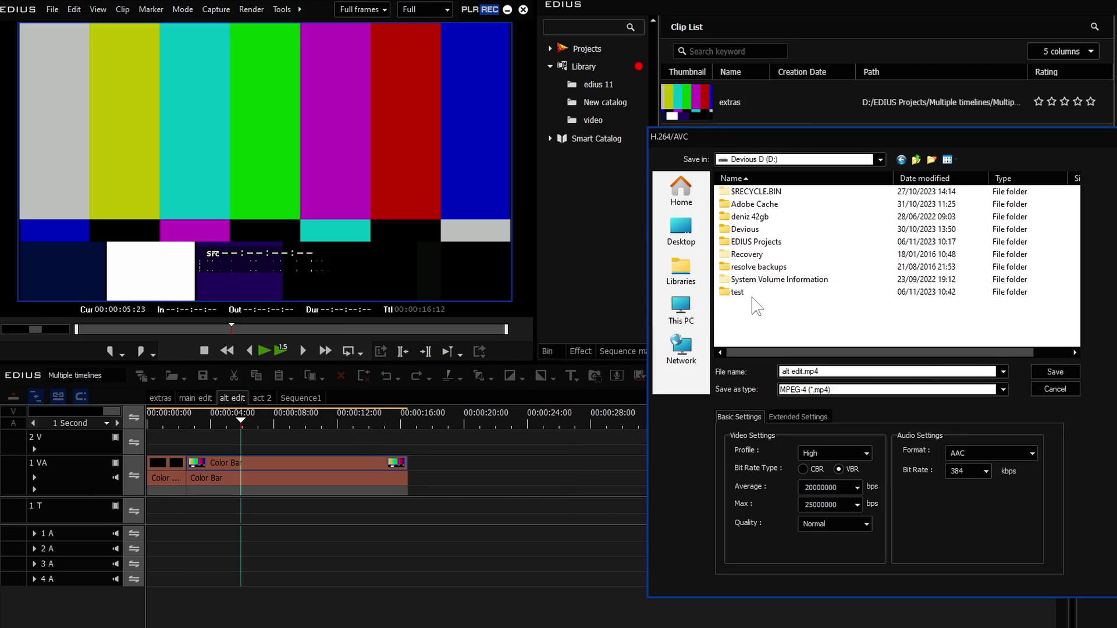
- Export alt edit.mp4 into D:\test, replacing the existing file
double_click(751, 297)
left_click(1045, 371)
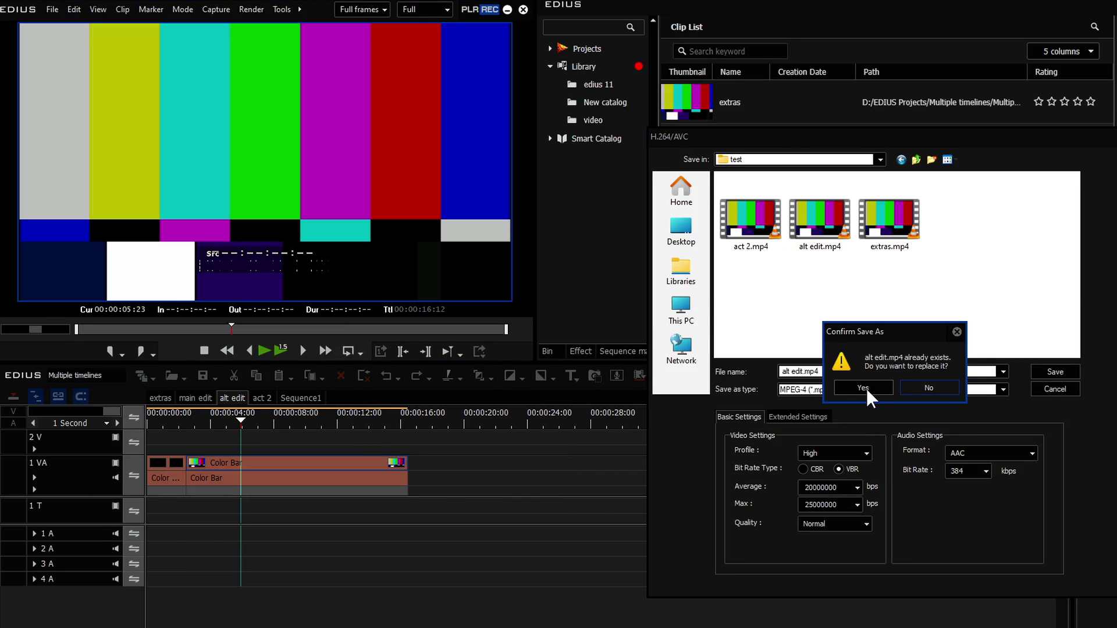
left_click(877, 388)
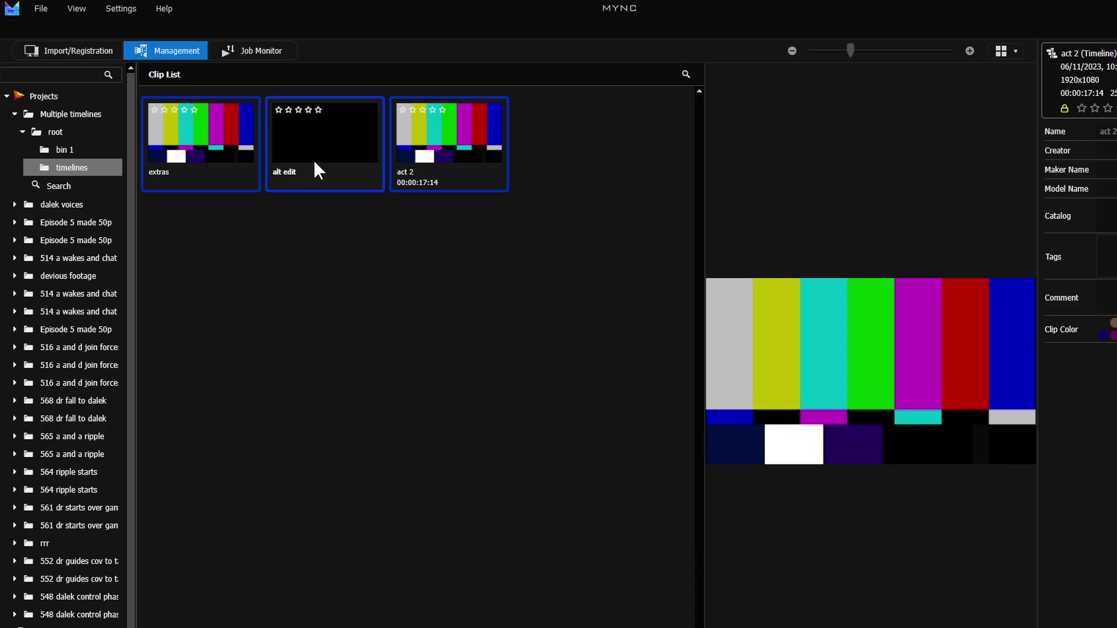
- Open transcode options for the main edit timeline in bin 1
right_click(314, 162)
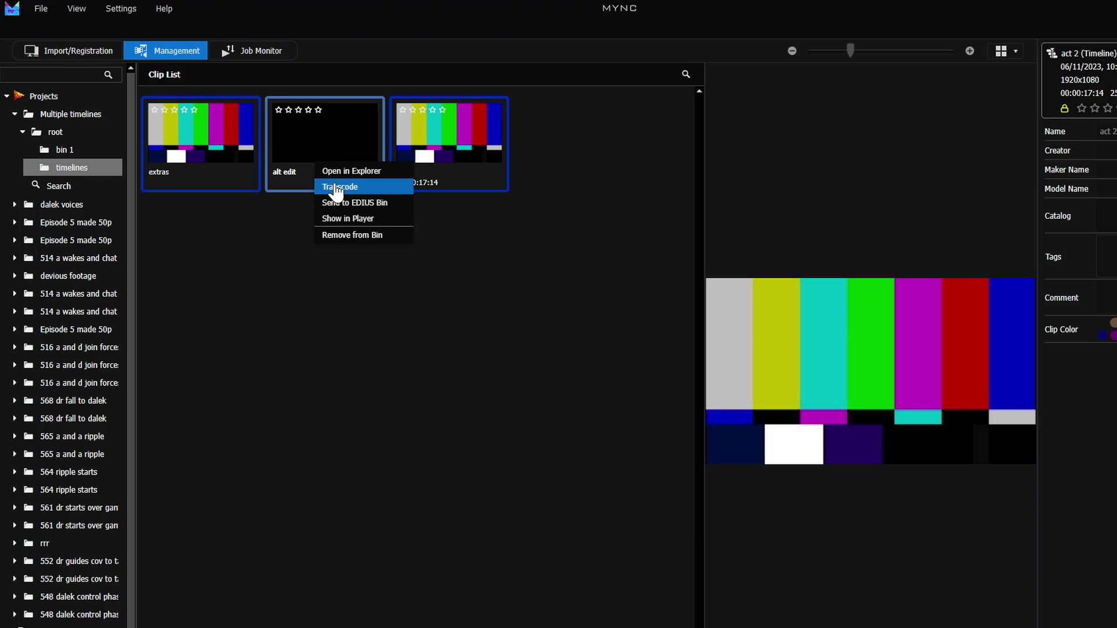
left_click(65, 150)
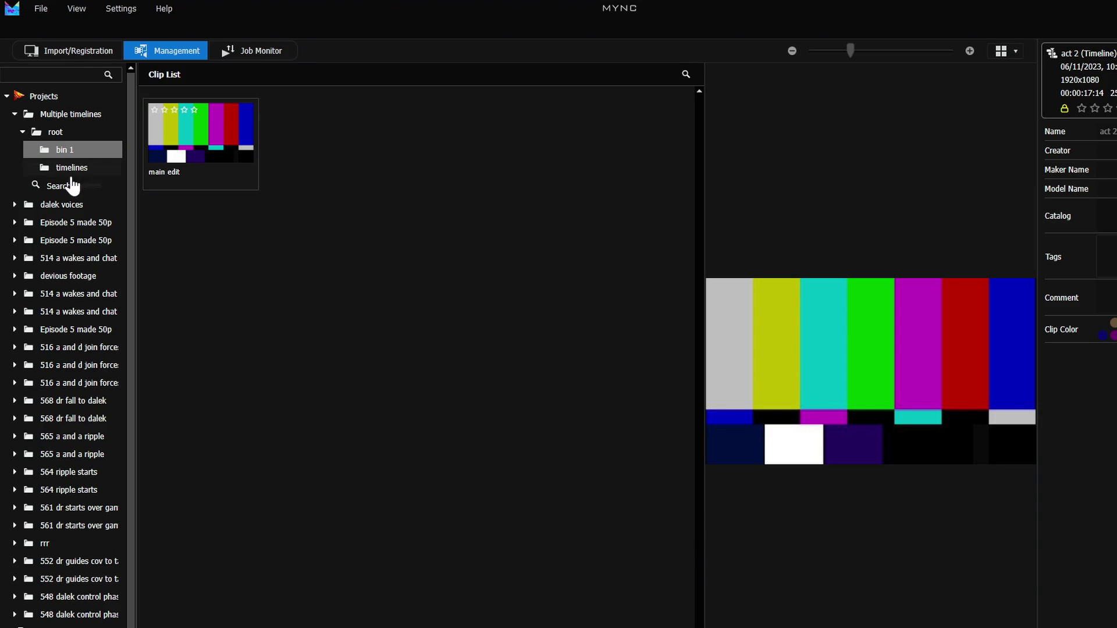
right_click(193, 105)
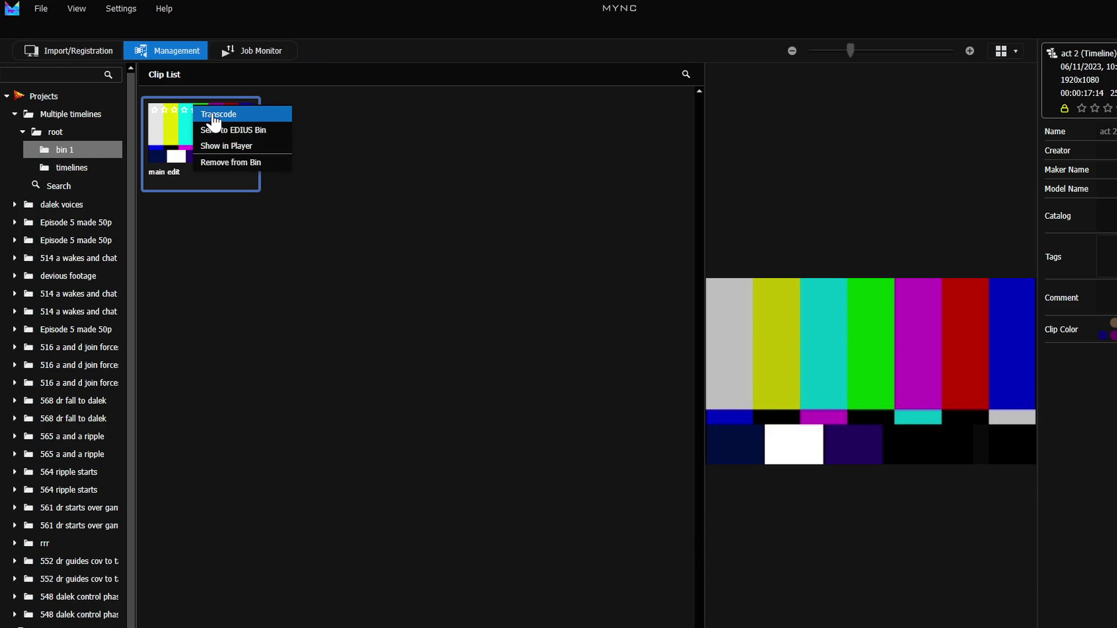
left_click(212, 114)
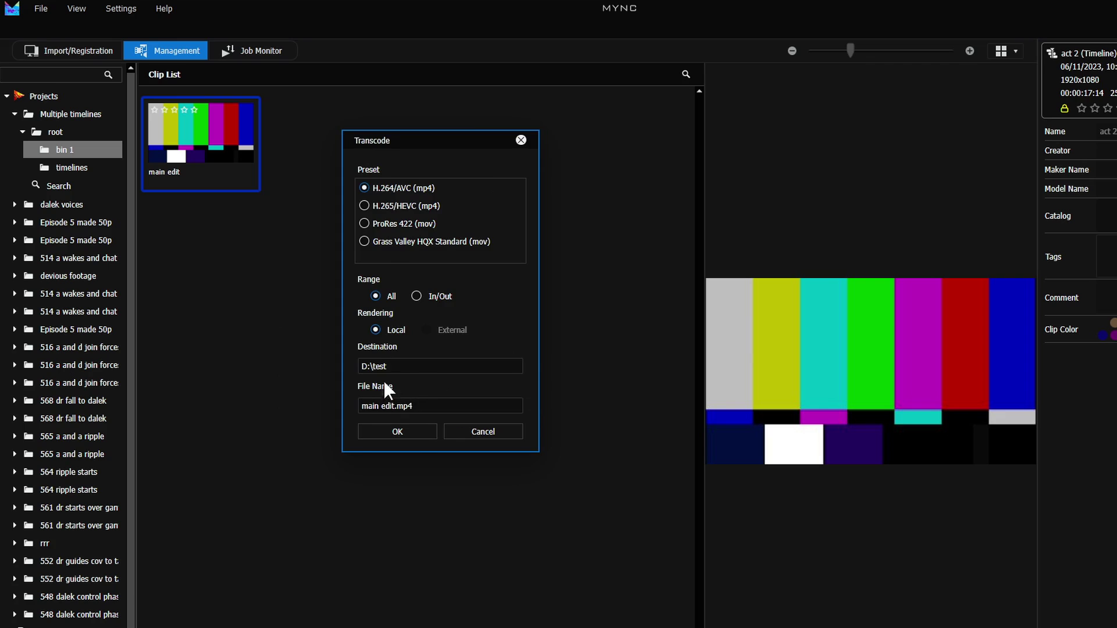
- Inspect the main edit.mp4 destination in D:\test, then cancel the transcode
left_click(432, 366)
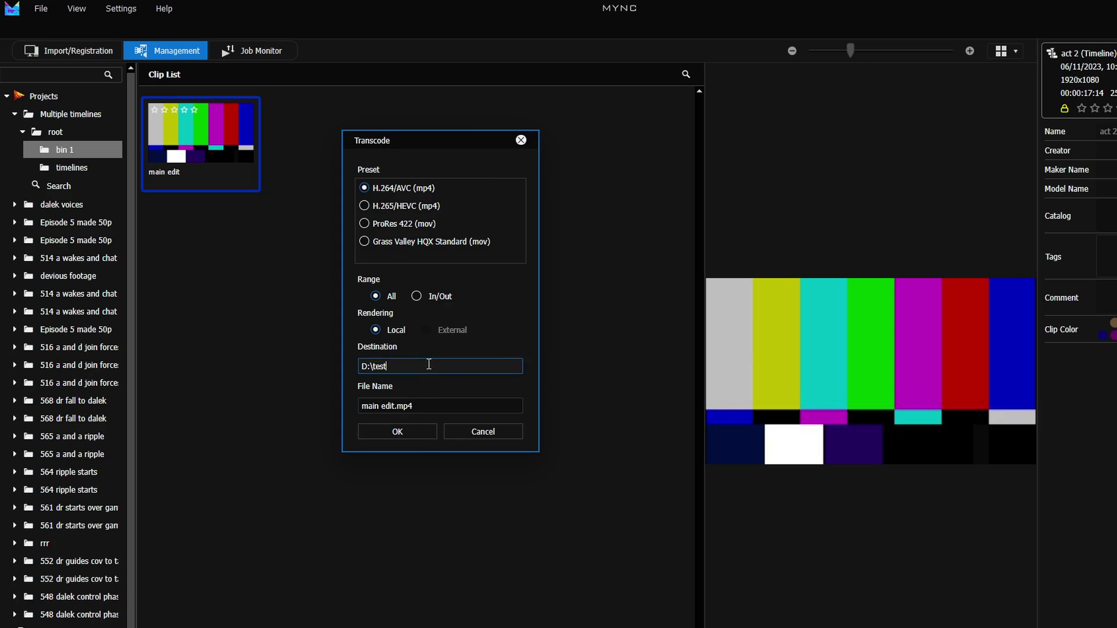
left_click(535, 367)
left_click(435, 368)
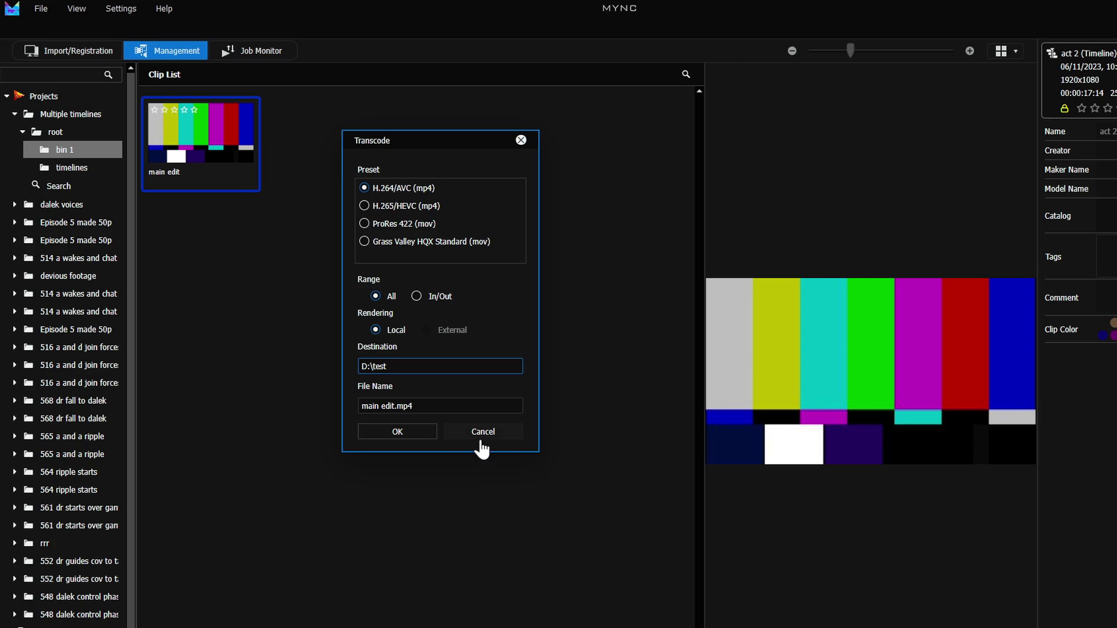
left_click(480, 433)
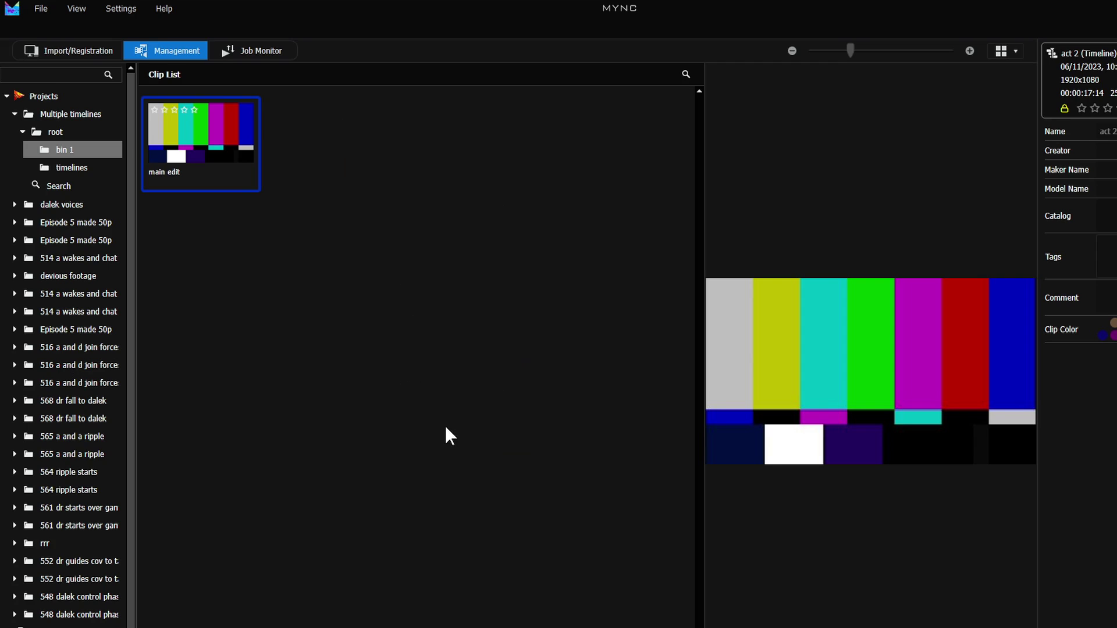
- Review the Import/Transcode settings' D:\test destination and preset list without changing them
left_click(120, 8)
left_click(142, 70)
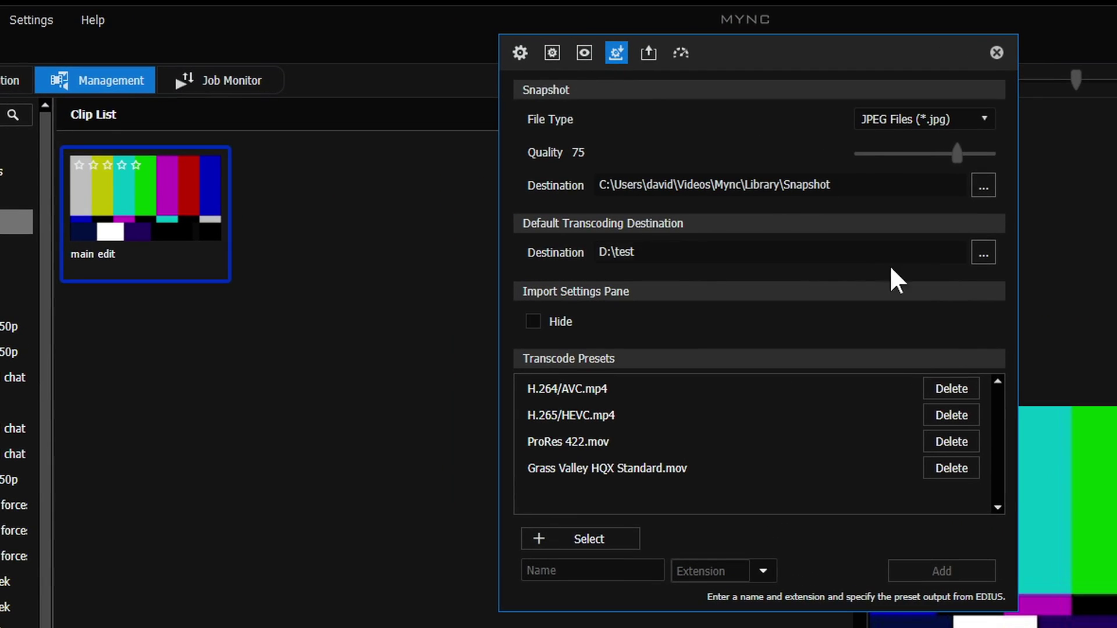
left_click(982, 253)
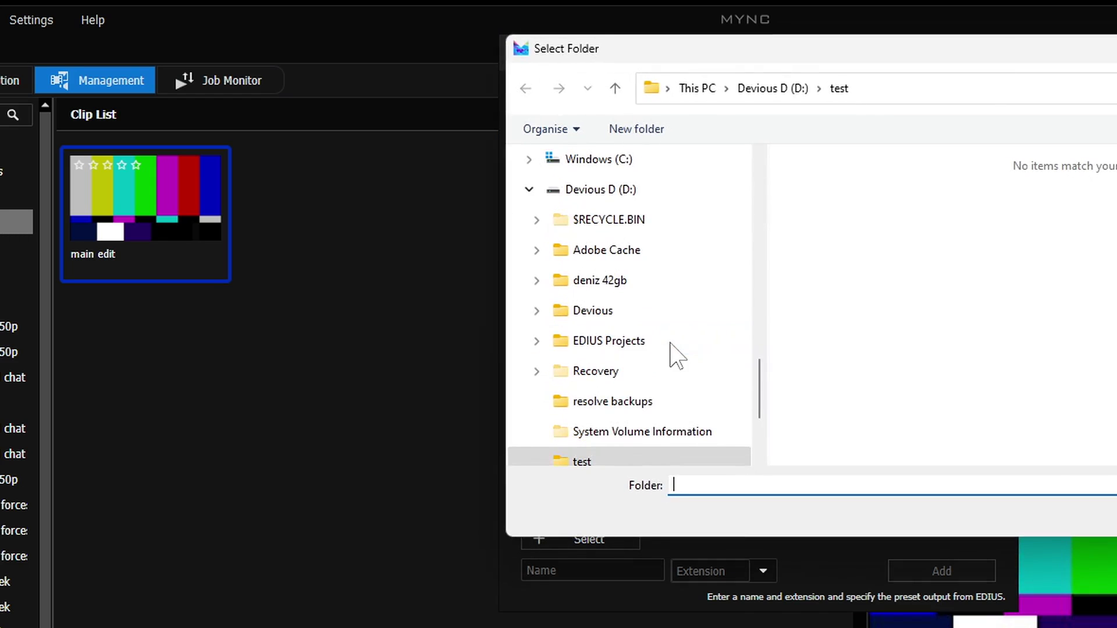
key("Return")
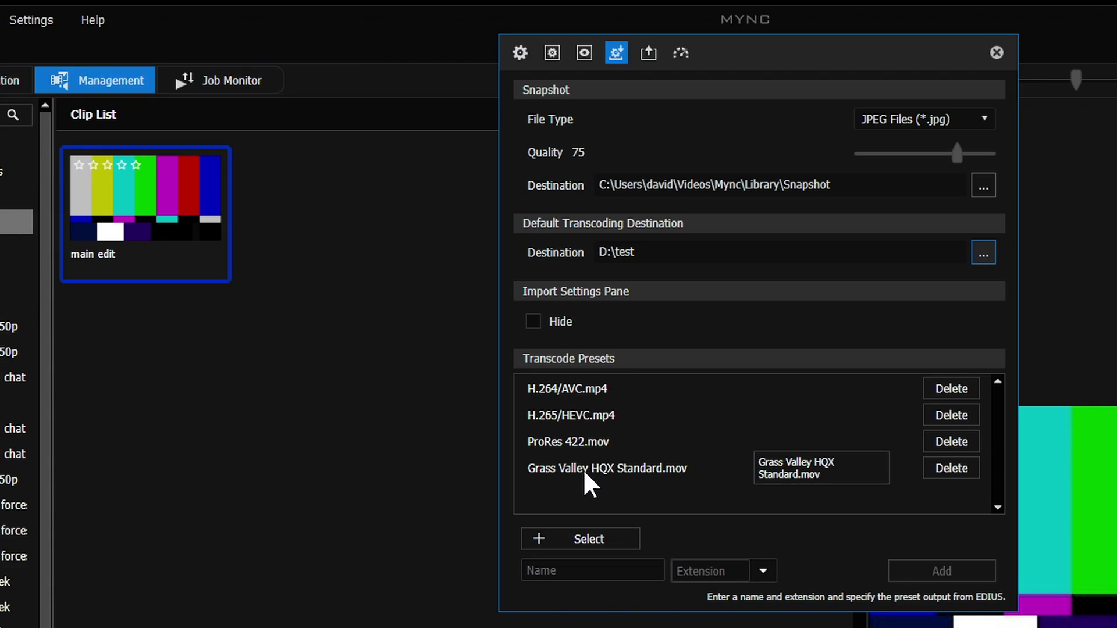
left_click(592, 541)
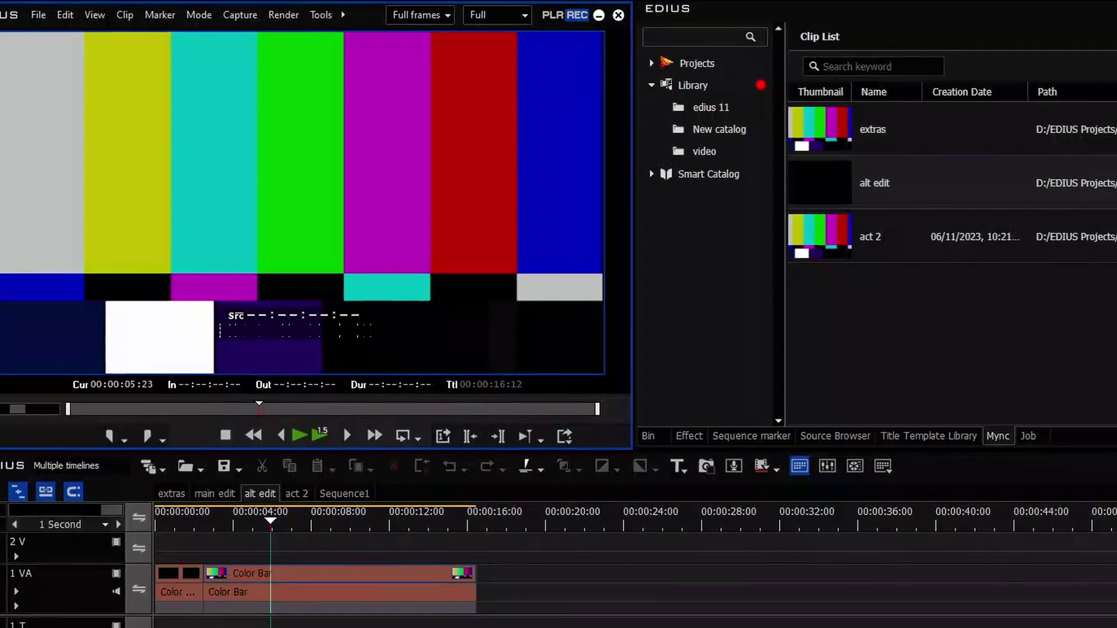
- Move the playhead to 00:00:07:14 and show Print to File's Grass Valley Lossless presets
left_click_drag(282, 500, 319, 492)
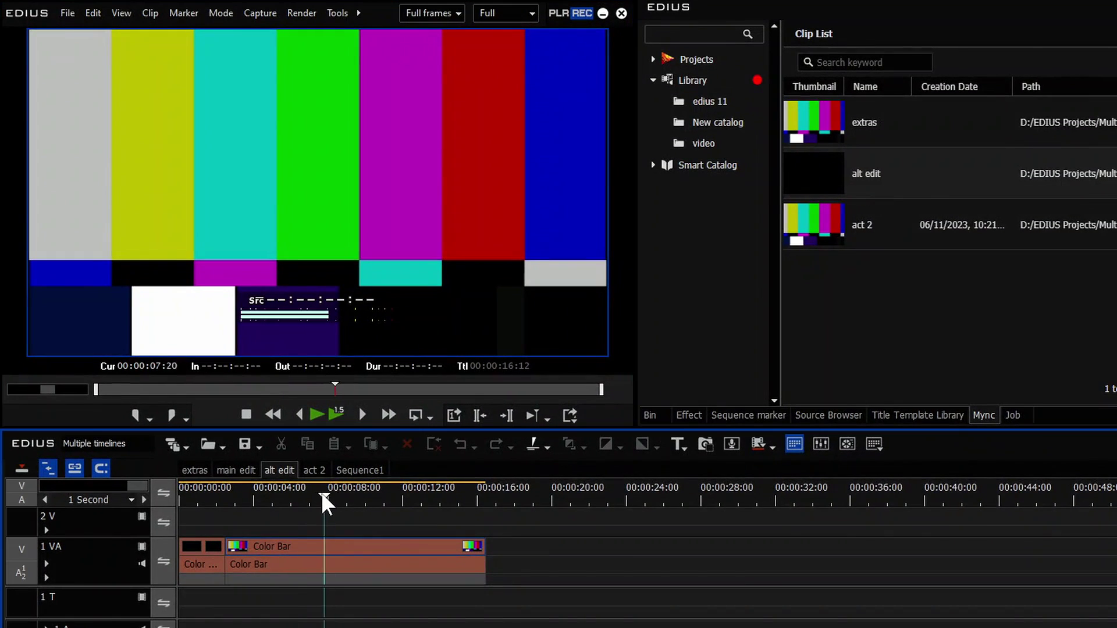
left_click(569, 416)
left_click(596, 433)
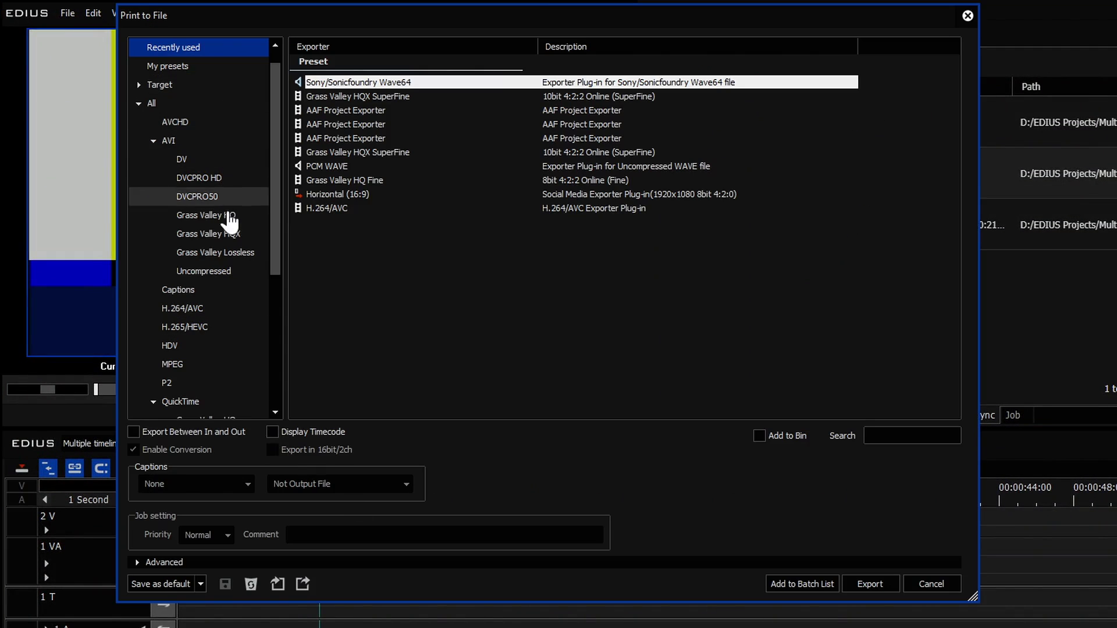
left_click(217, 255)
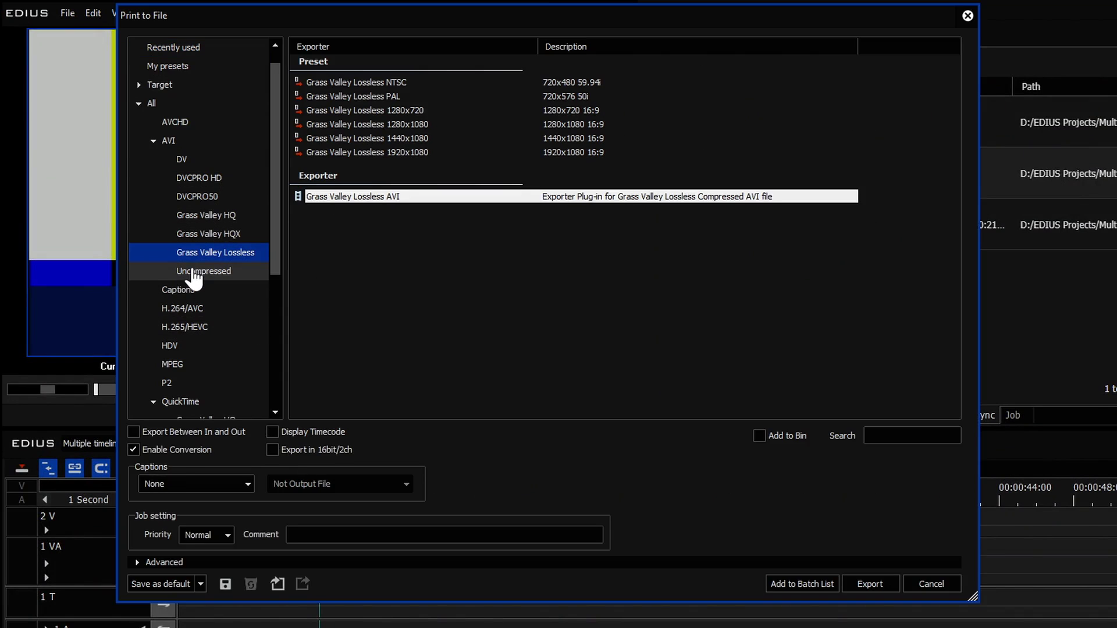
left_click_drag(974, 597, 979, 541)
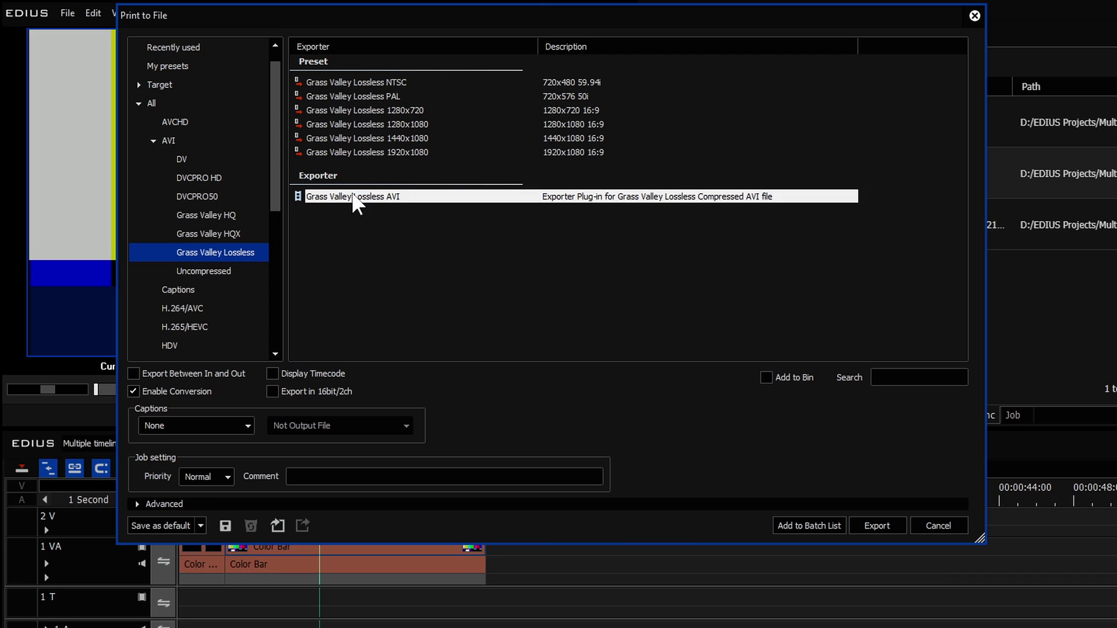
- Save the setup as the 'Make lossless AVI' preset and export it to a file
left_click(226, 528)
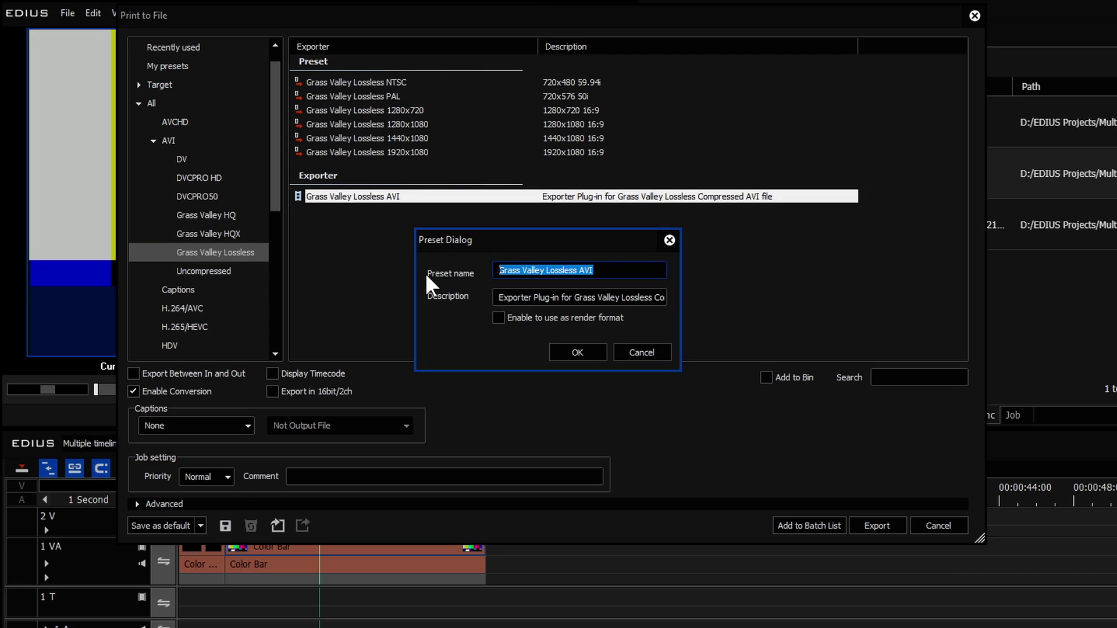
type("Make lossless AVI")
left_click(577, 352)
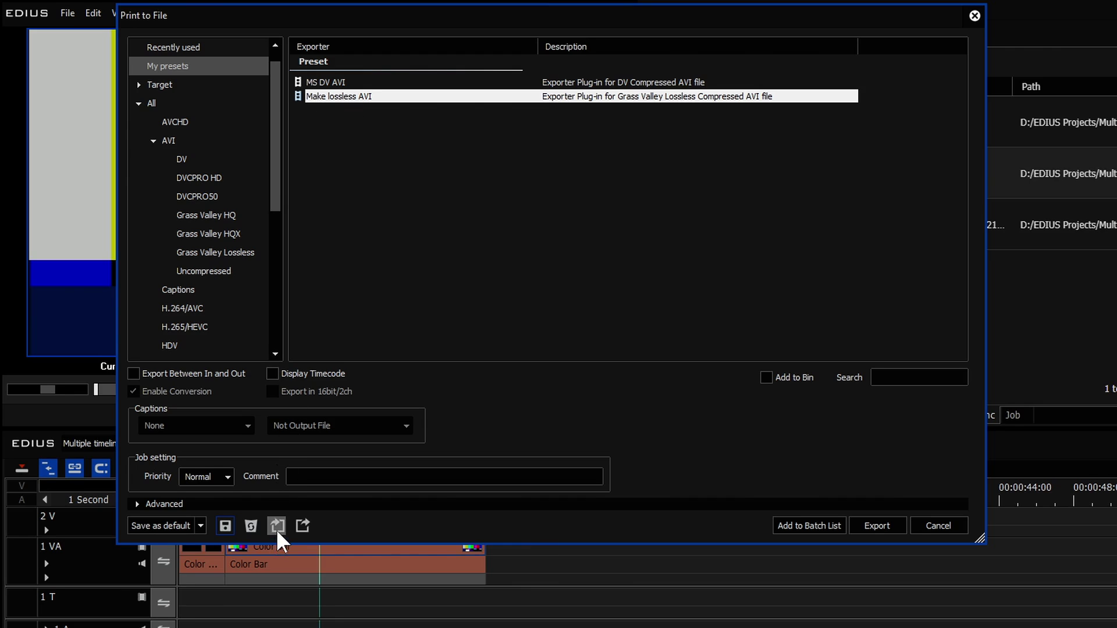
left_click(304, 526)
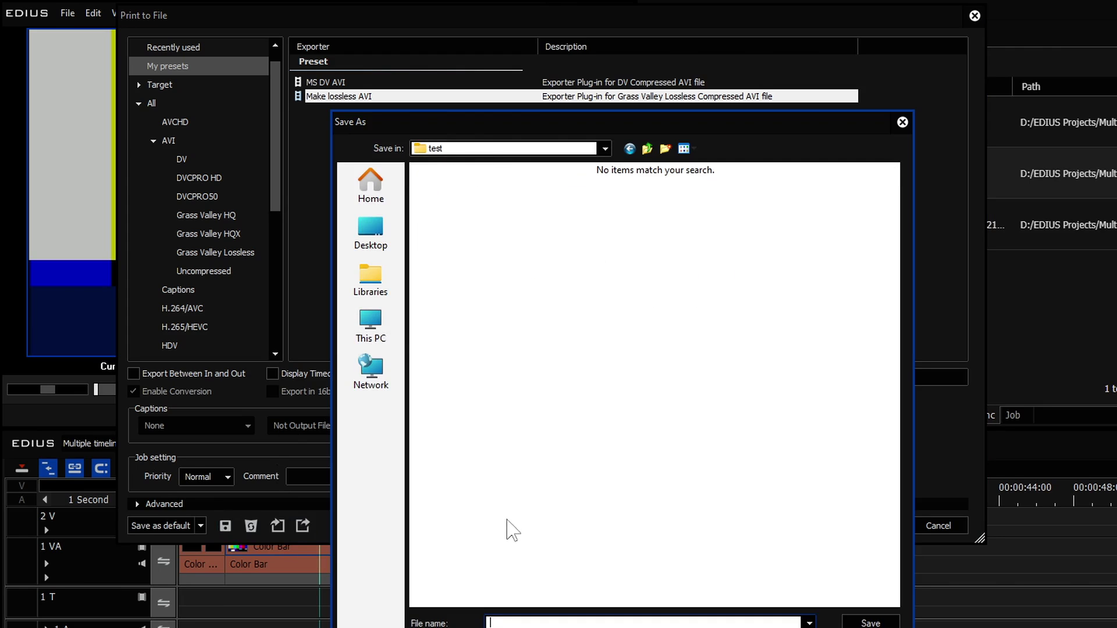
key("Escape")
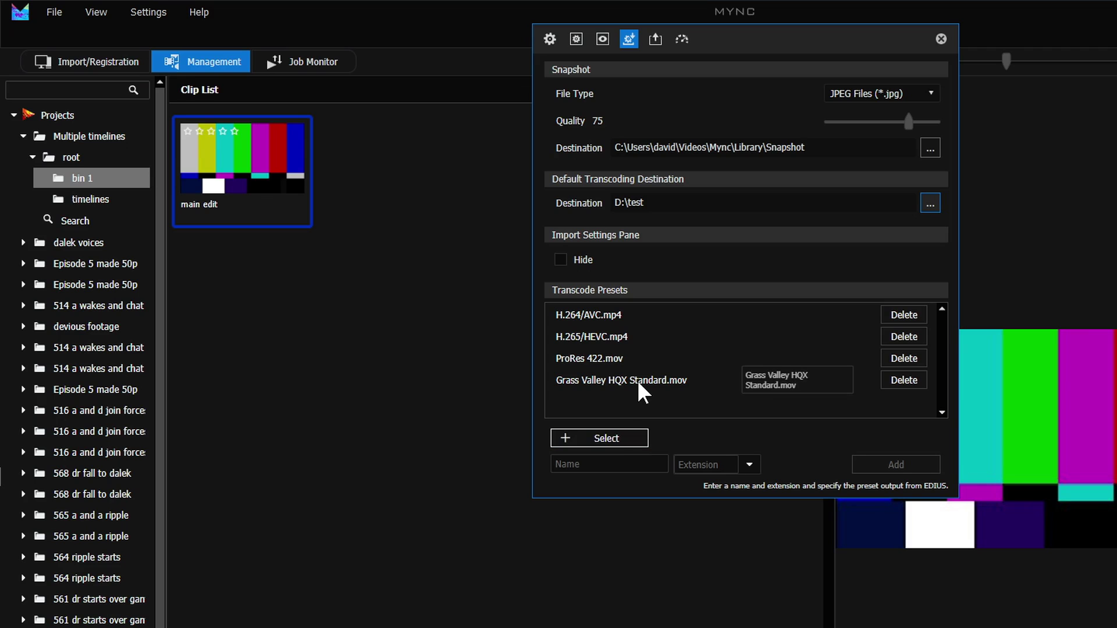
- Import D:\test\dvc.expd and add Make lossless AVI to Mync's transcode presets
left_click(618, 437)
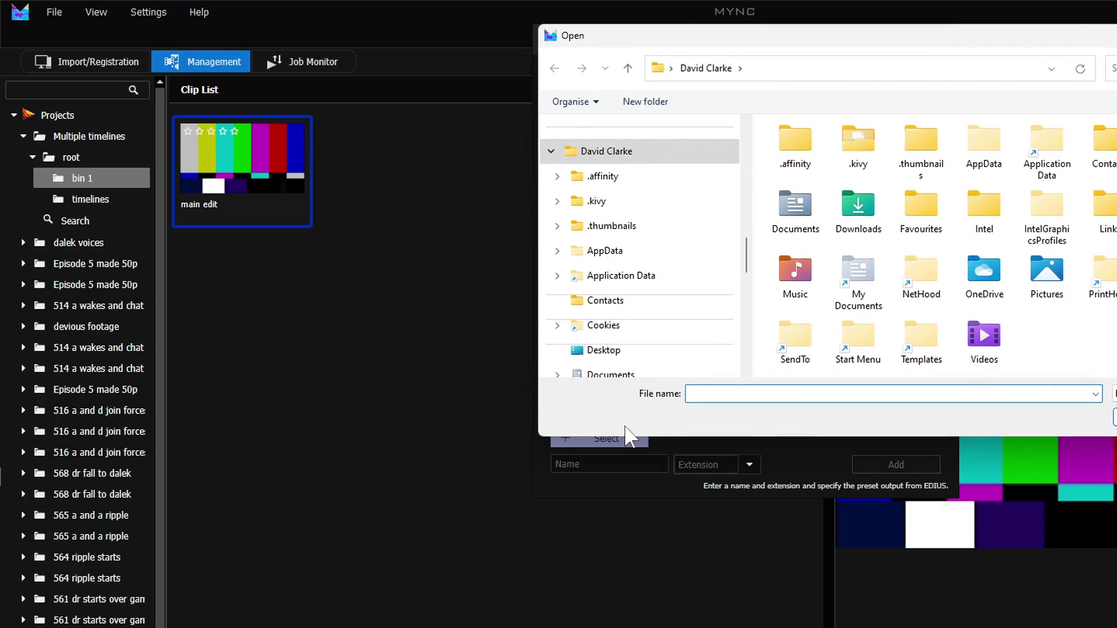
scroll(633, 360, "down", 2)
scroll(646, 367, "down", 1)
scroll(656, 370, "down", 2)
scroll(655, 371, "down", 5)
left_click(656, 373)
left_click(812, 199)
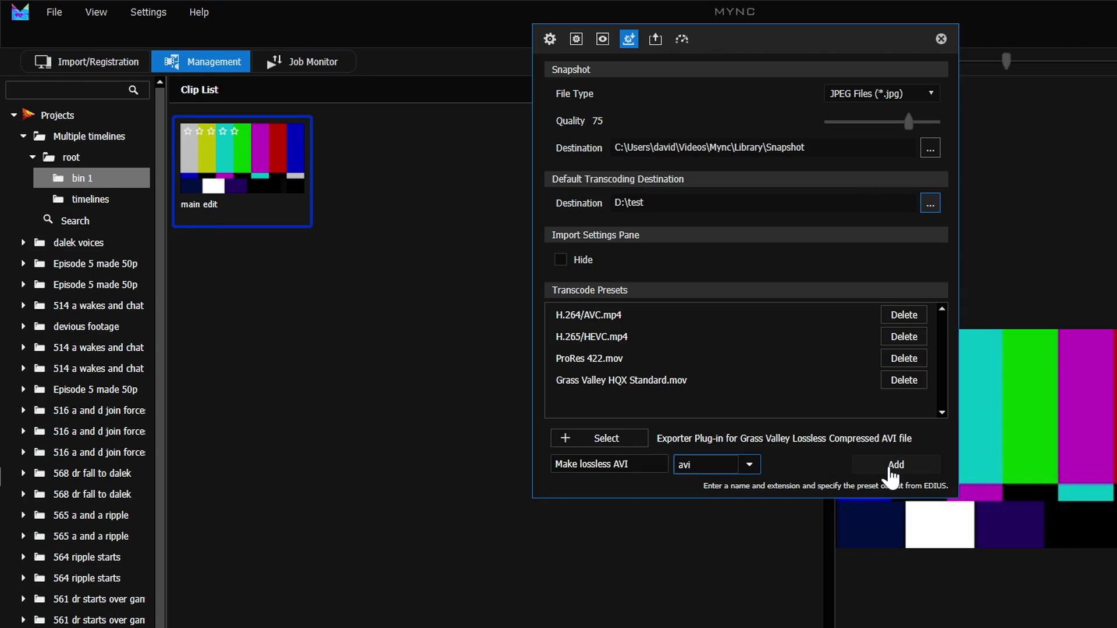
left_click(890, 469)
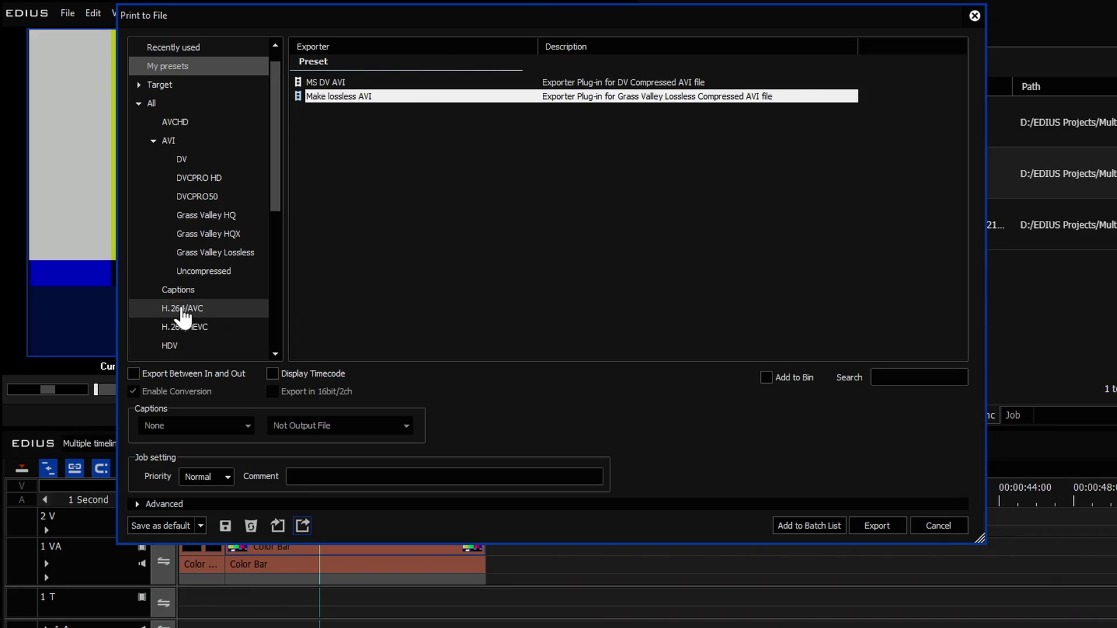
- Start a new preset from H.264/AVC 1920x1080 25p 8bit with conversion disabled
left_click(181, 316)
left_click(167, 394)
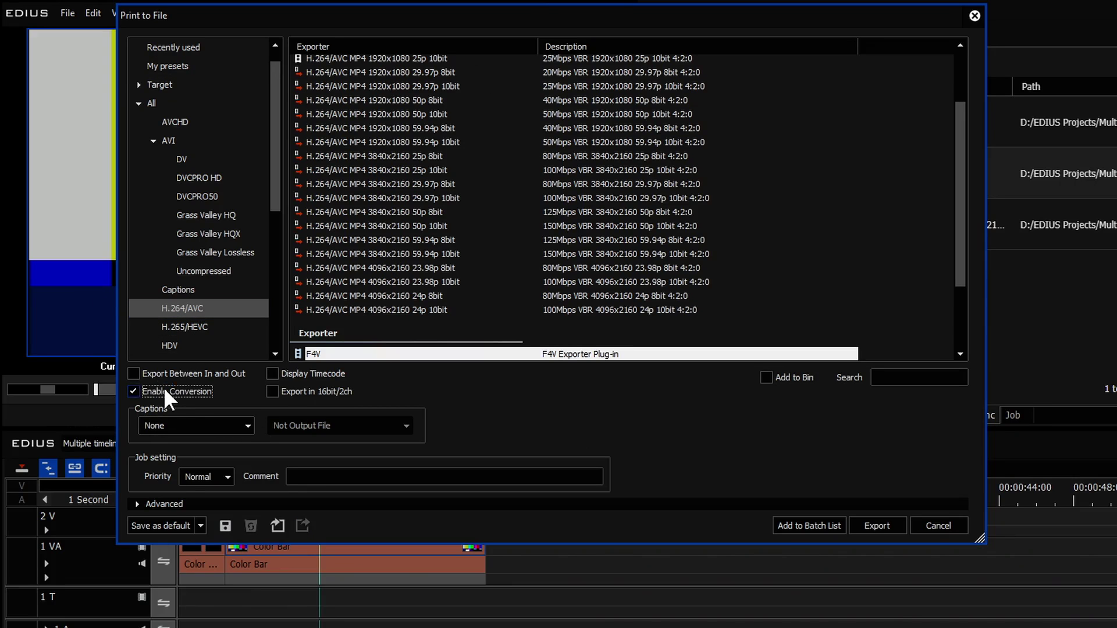
left_click(379, 82)
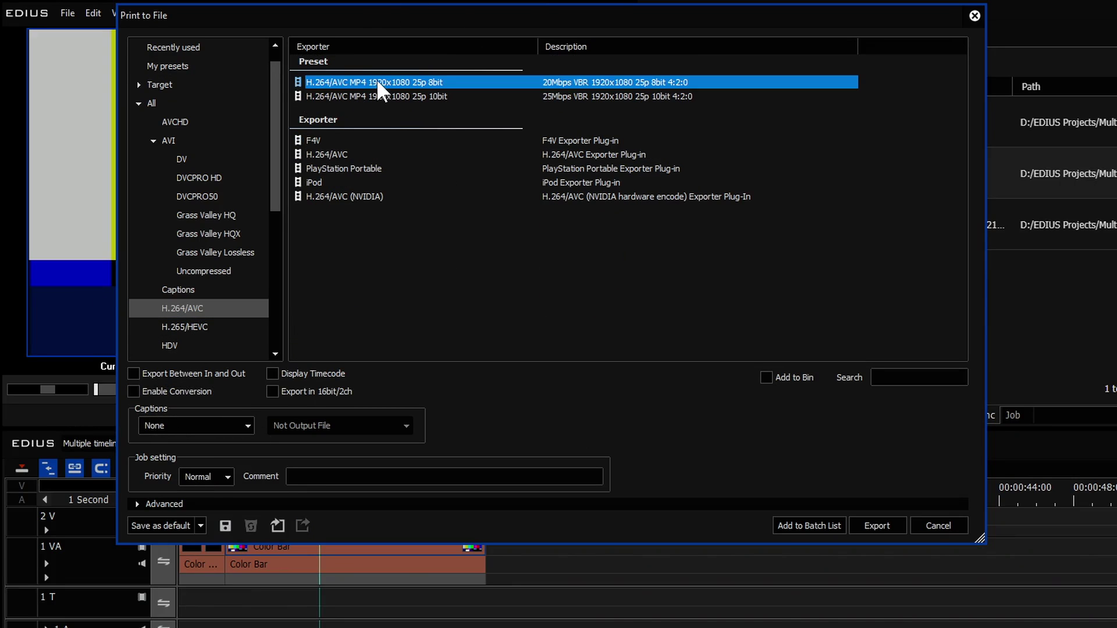
left_click(225, 528)
- Set 9000000 average bitrate, SuperFine quality and 192 kbps audio, then export the preset file
left_click(605, 413)
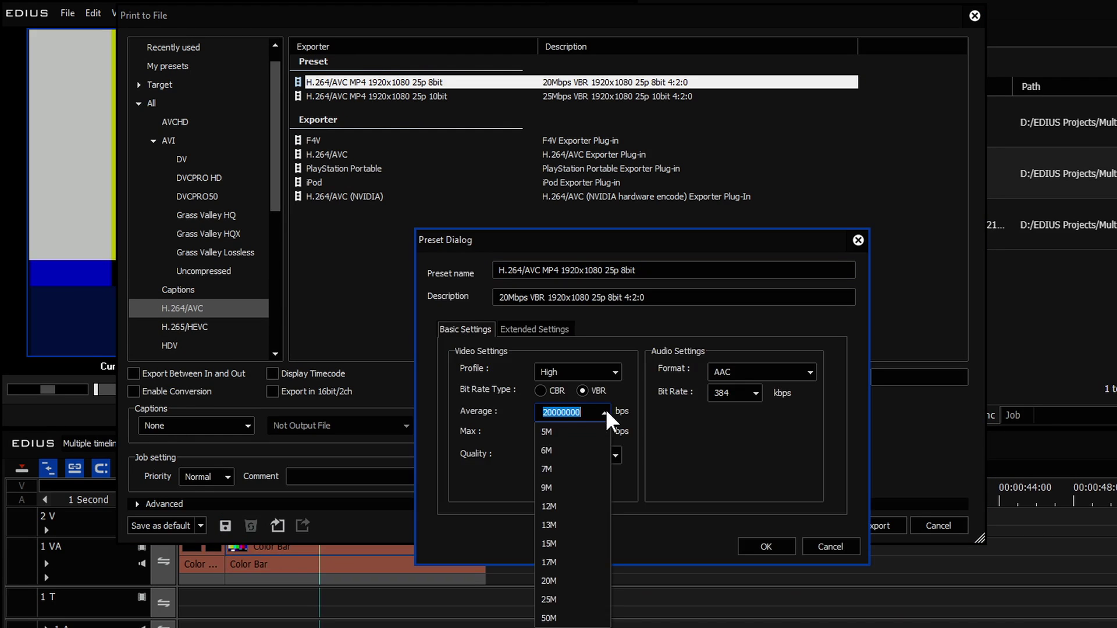
left_click(578, 488)
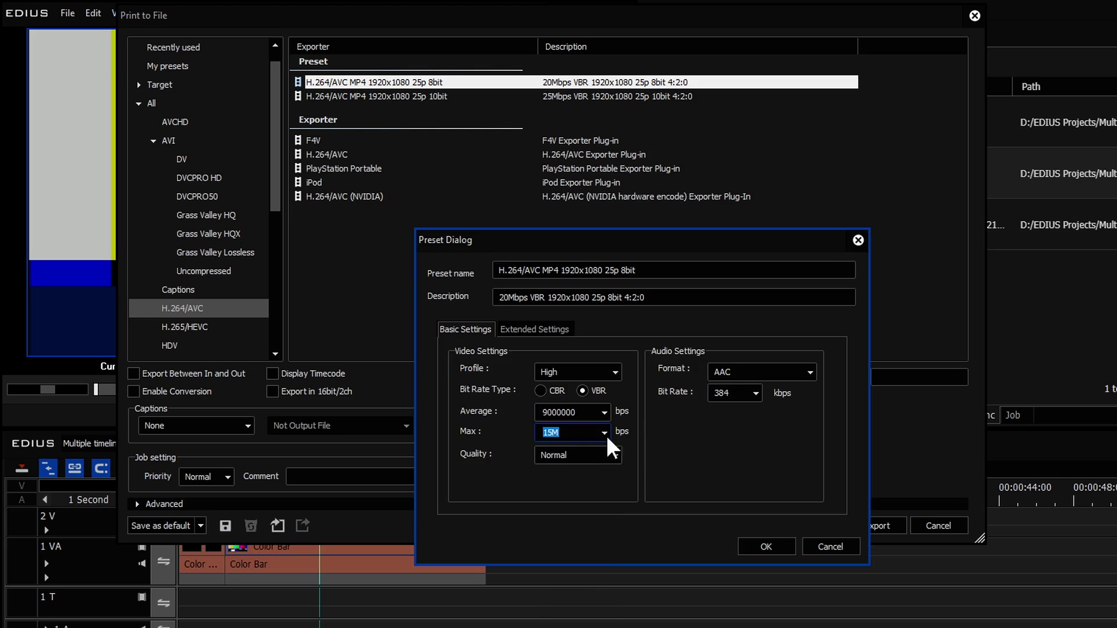
left_click(611, 455)
left_click(598, 472)
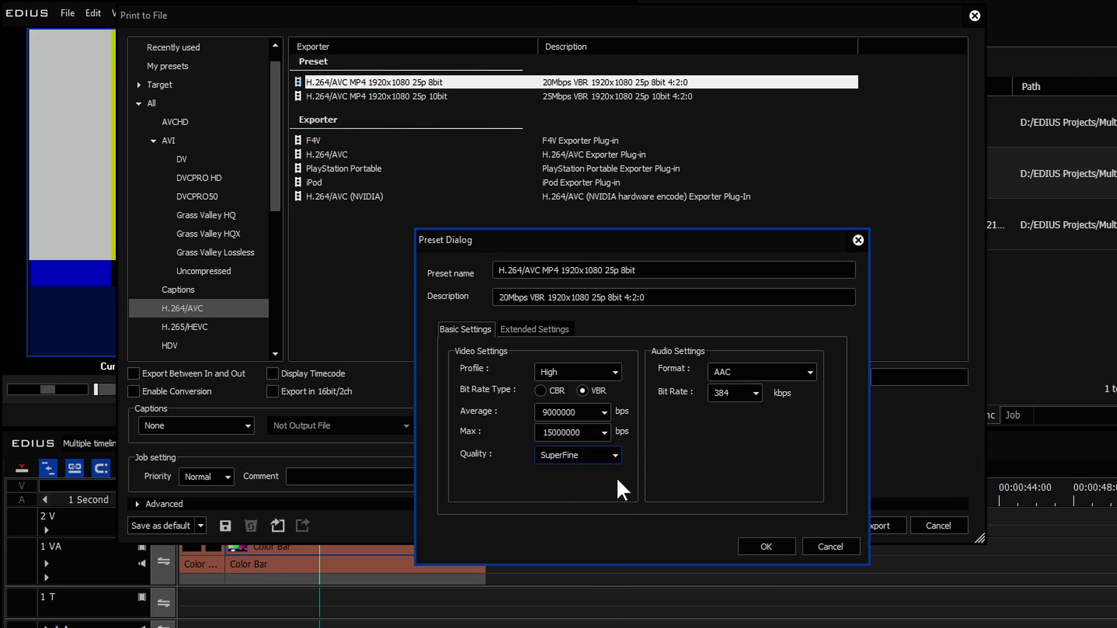
left_click(755, 393)
left_click(736, 556)
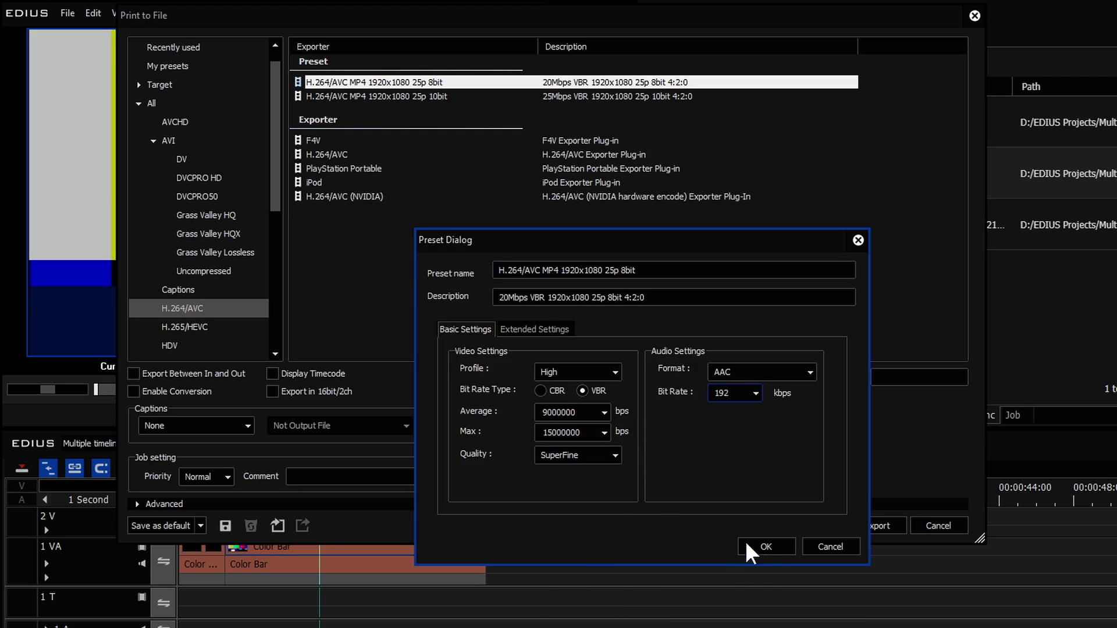
left_click(750, 547)
left_click(302, 526)
type("m")
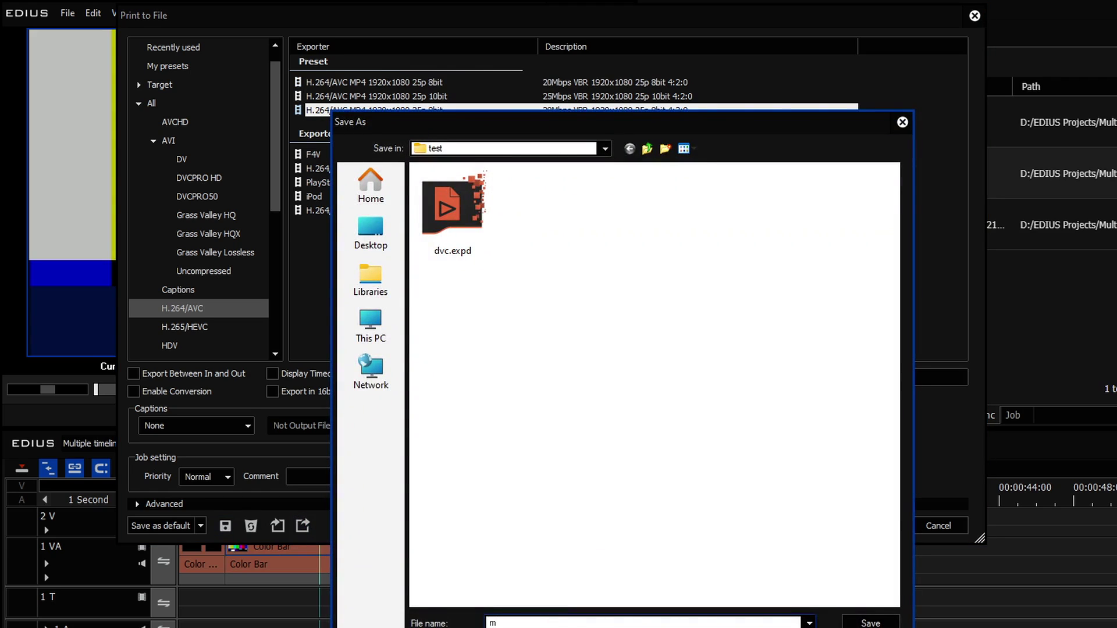
type("p4 fmt")
key("Return")
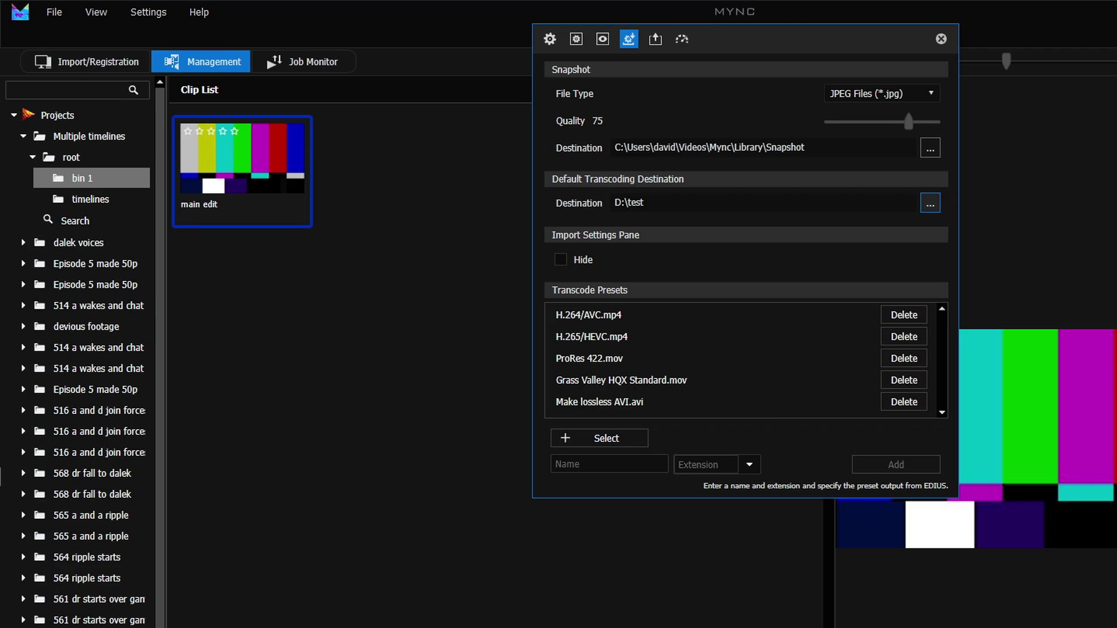
- Import mp4 9 mbs.expd from D:\test and add it as a Mync transcode preset
left_click(594, 441)
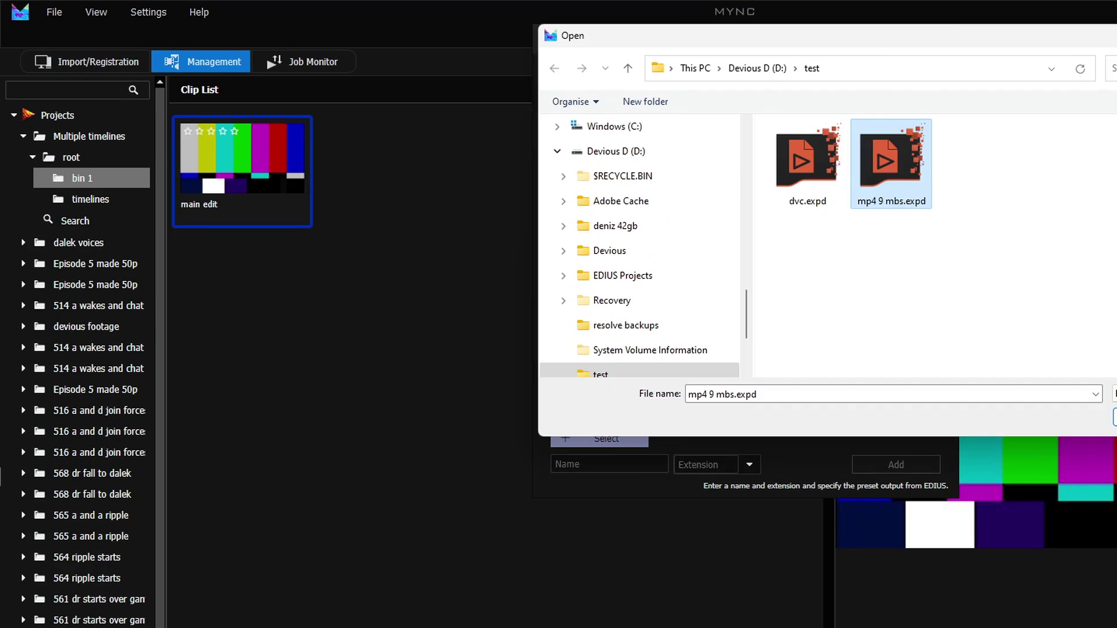
key("Return")
left_click(900, 467)
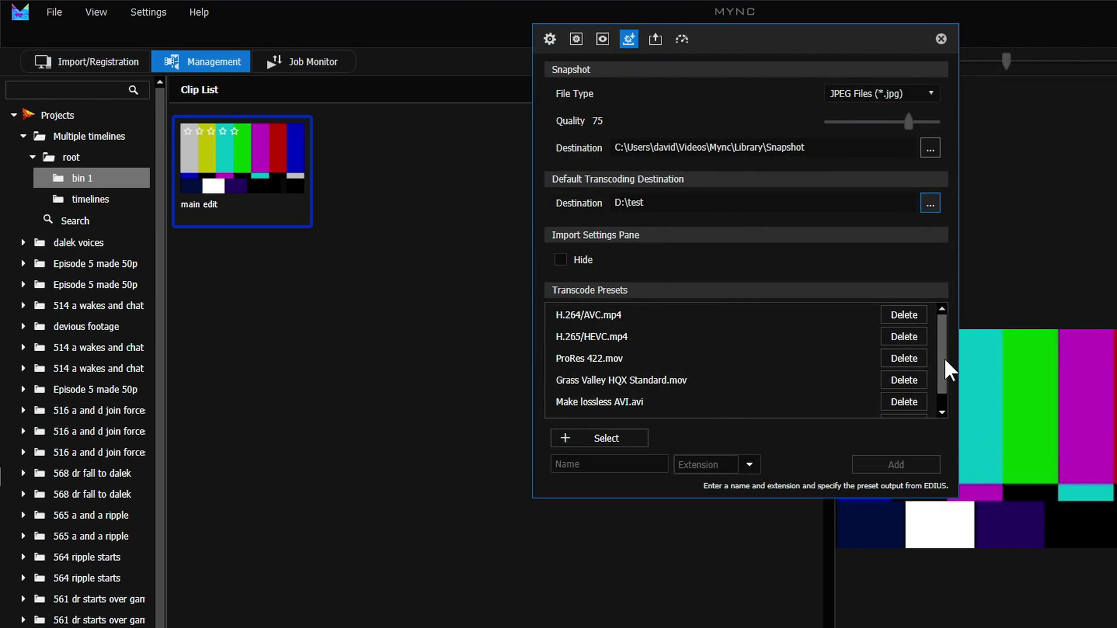
left_click_drag(944, 360, 949, 401)
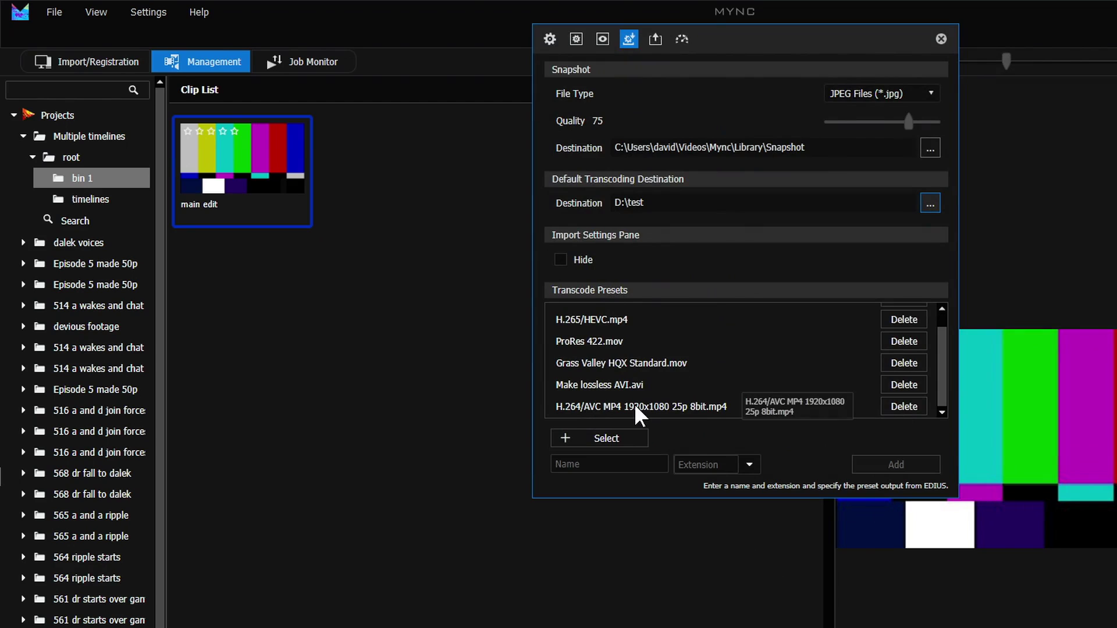
- Transcode main edit with the H.264/AVC MP4 1920x1080 25p 8bit preset
left_click(940, 37)
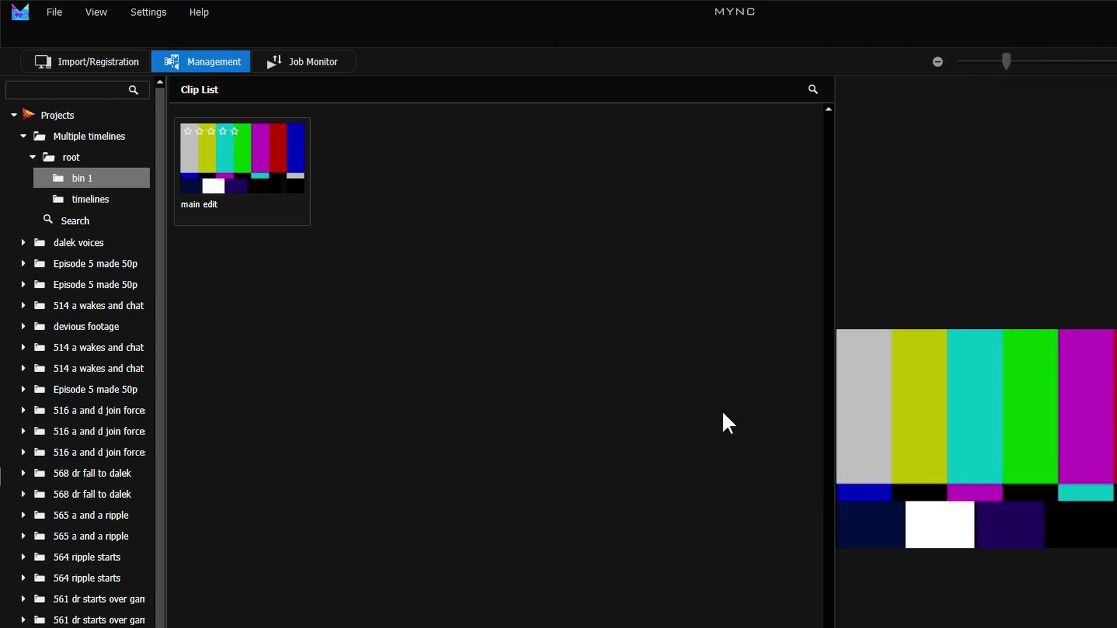
right_click(244, 159)
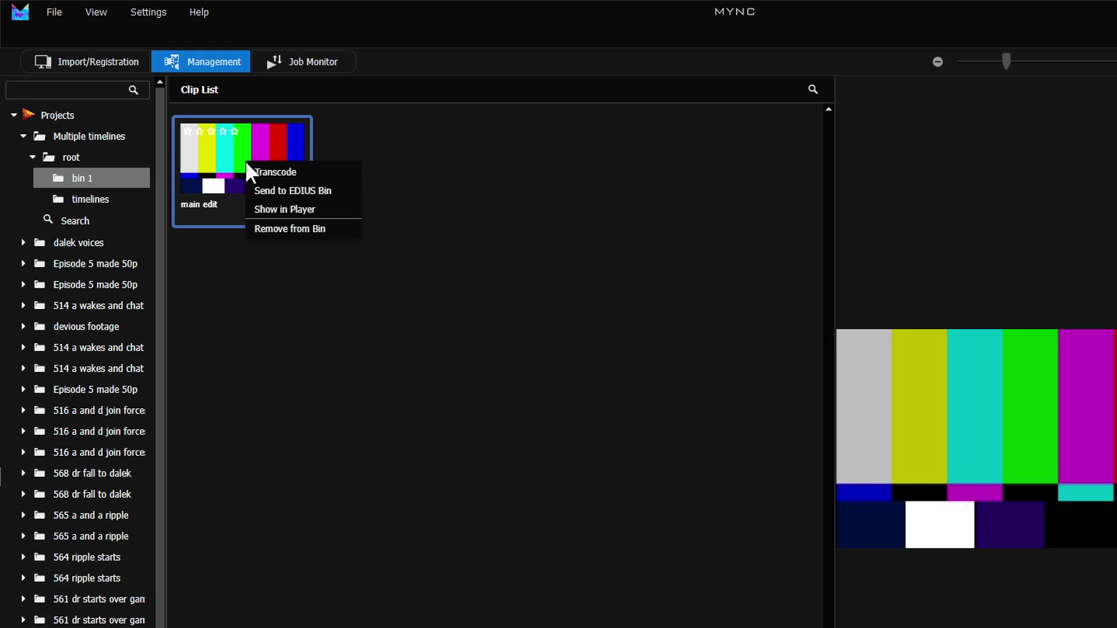
left_click(264, 173)
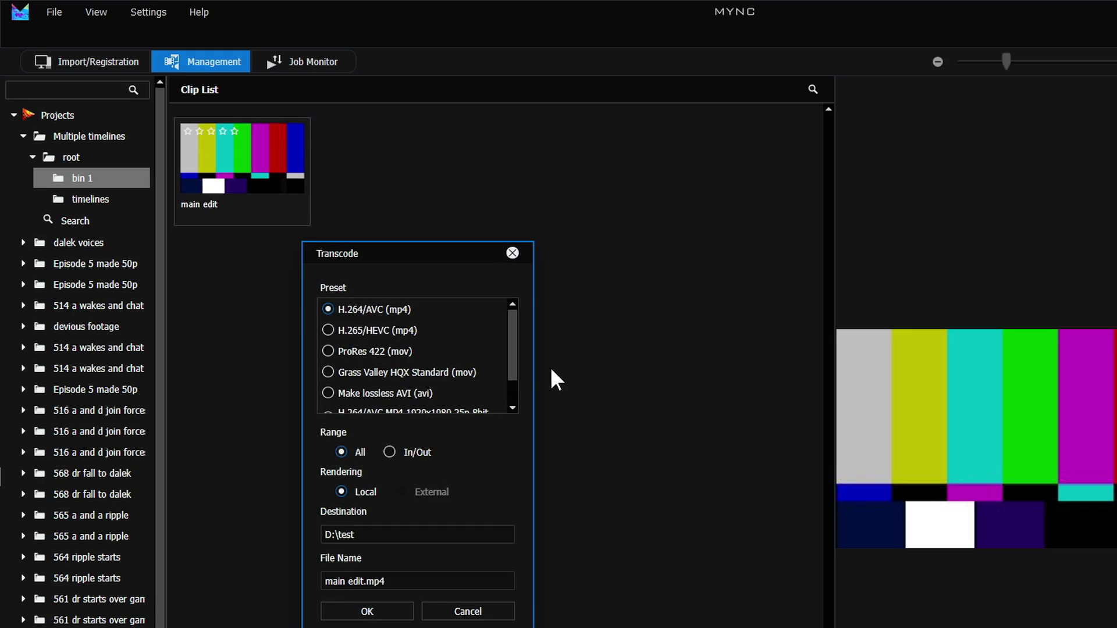
scroll(513, 390, "down", 2)
left_click(329, 385)
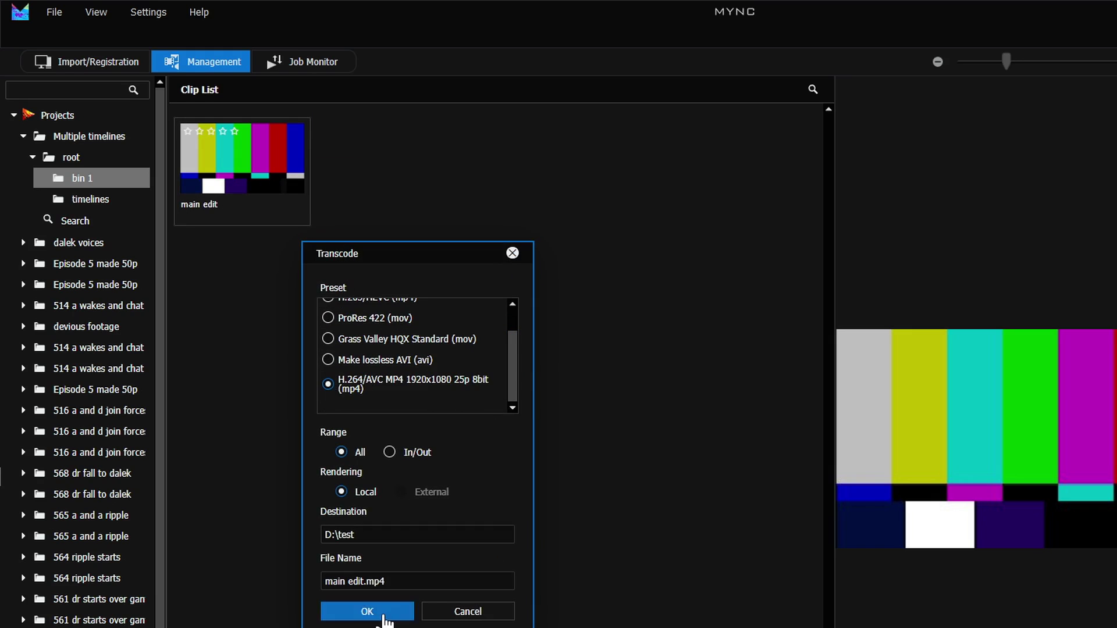
left_click(367, 611)
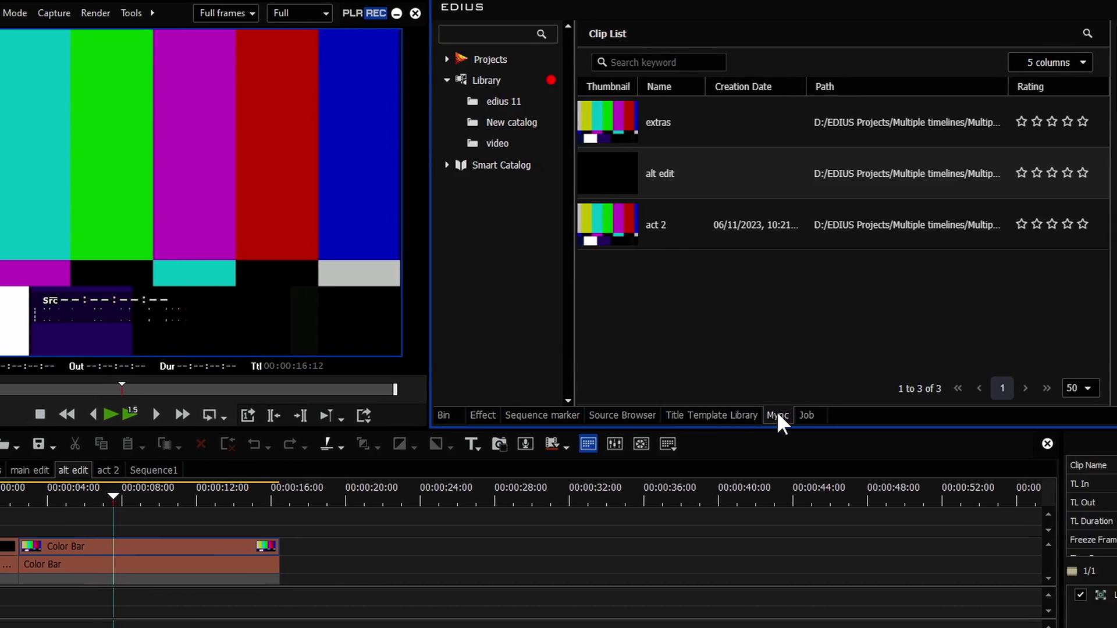
- Transcode extras, alt edit and act 2 with Make lossless AVI, then view the Job Monitor
left_click_drag(796, 310, 584, 121)
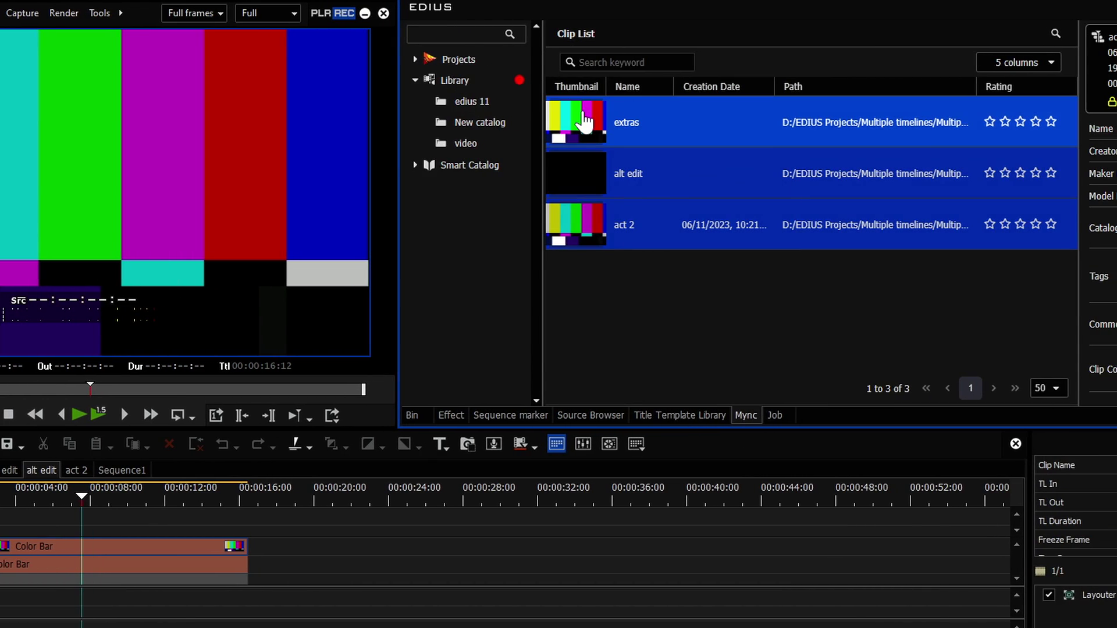
right_click(584, 115)
left_click(597, 119)
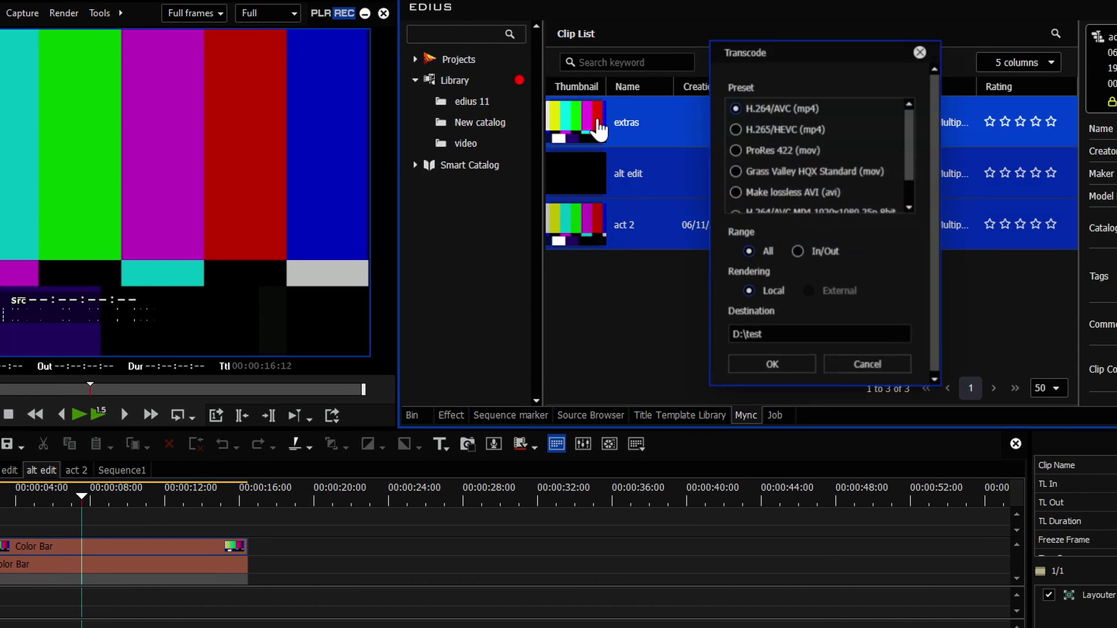
left_click_drag(901, 158, 910, 186)
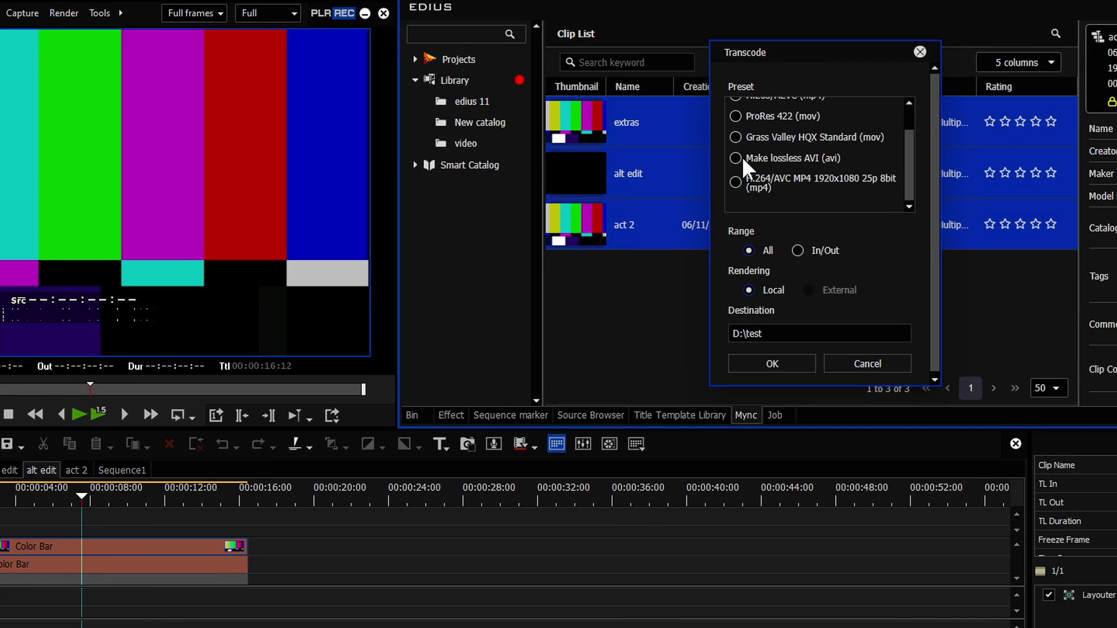
left_click(736, 158)
left_click(768, 367)
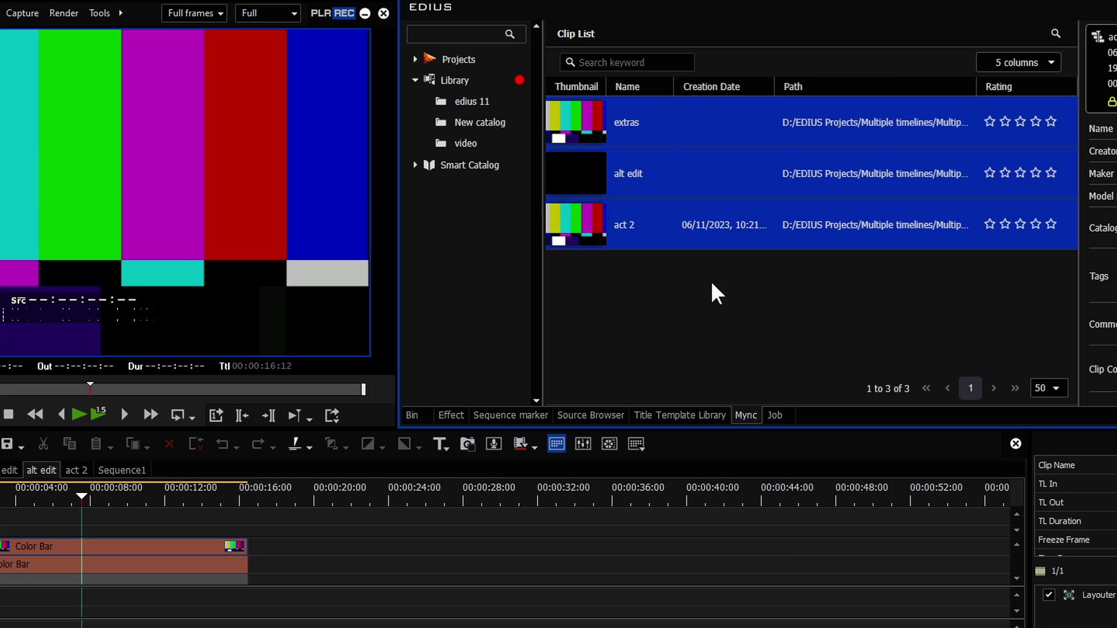
left_click(774, 415)
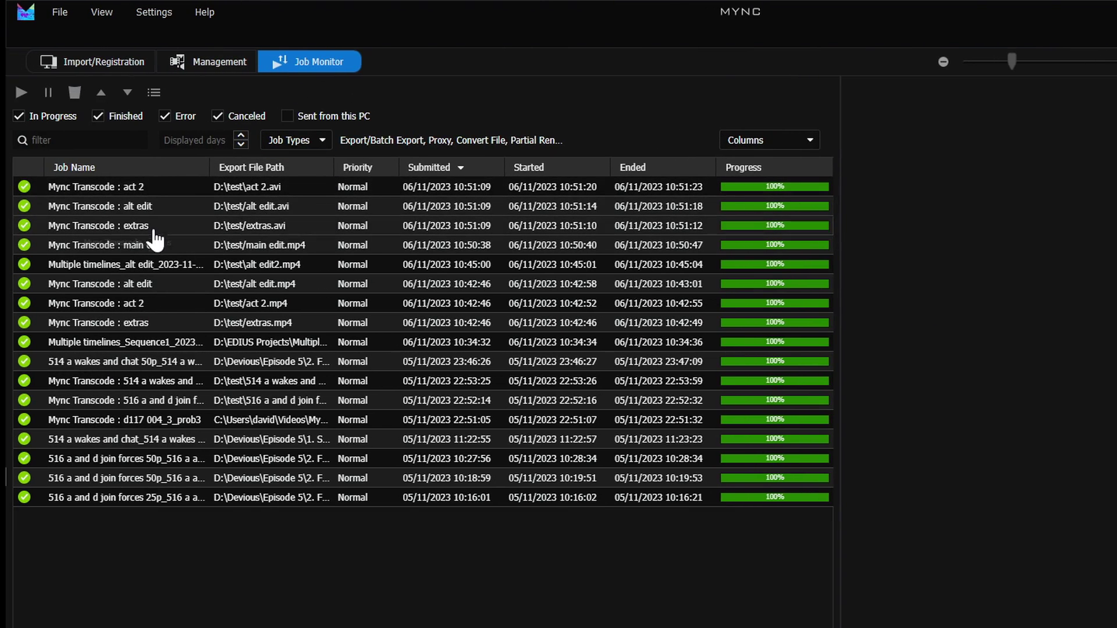
- Open the act 2 AVI job's output in Explorer
left_click(278, 189)
right_click(280, 188)
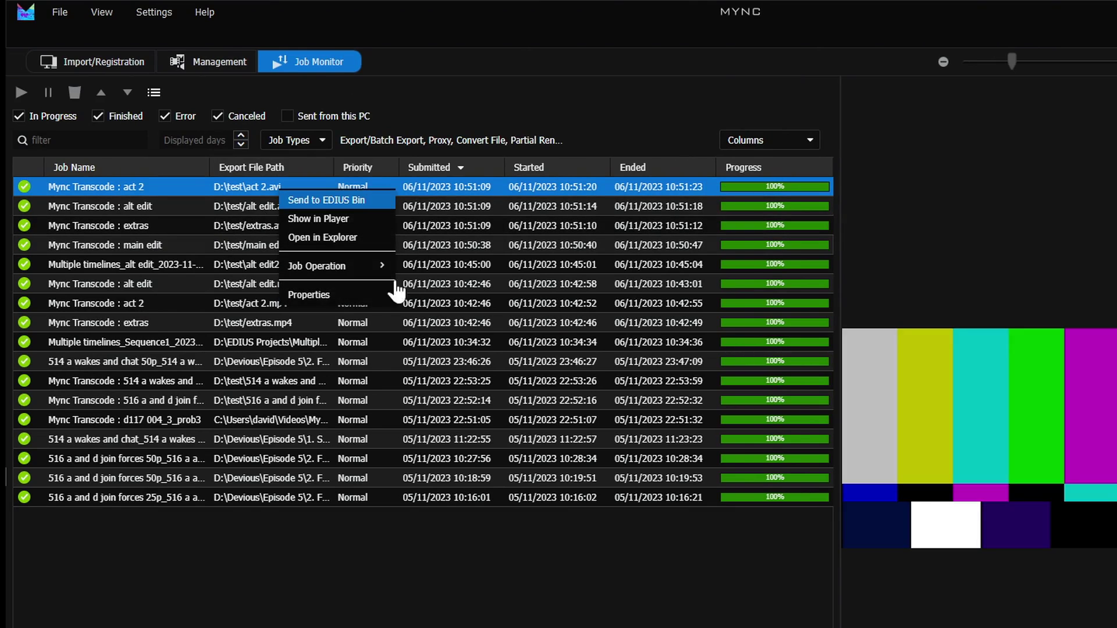
left_click(342, 237)
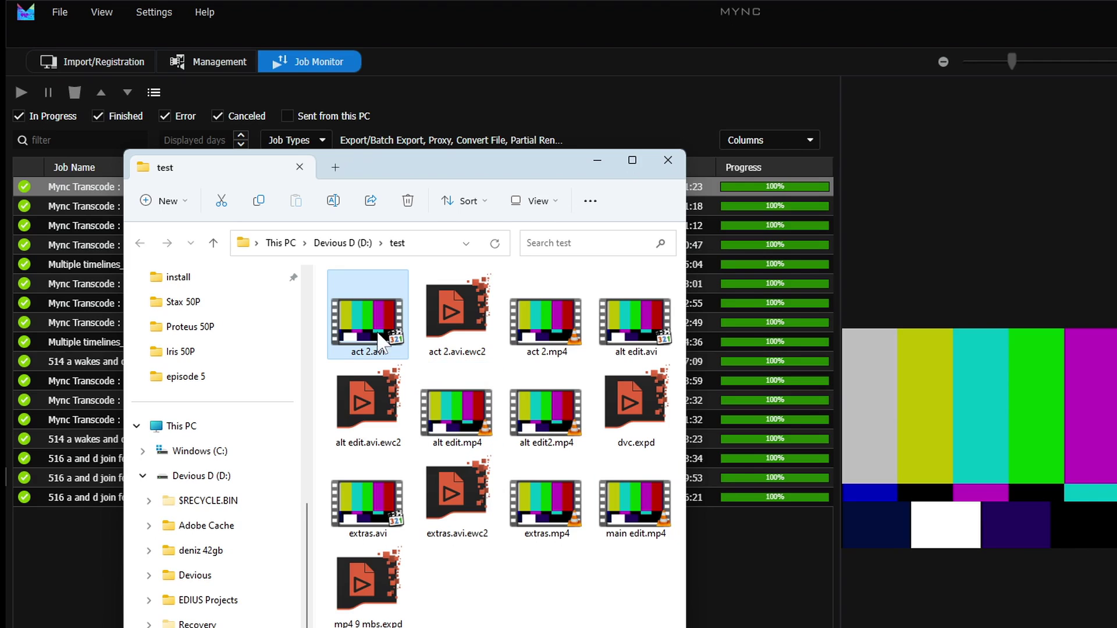
- Try playing act 2.avi and dismiss the missing codec error
left_click_drag(459, 178, 686, 162)
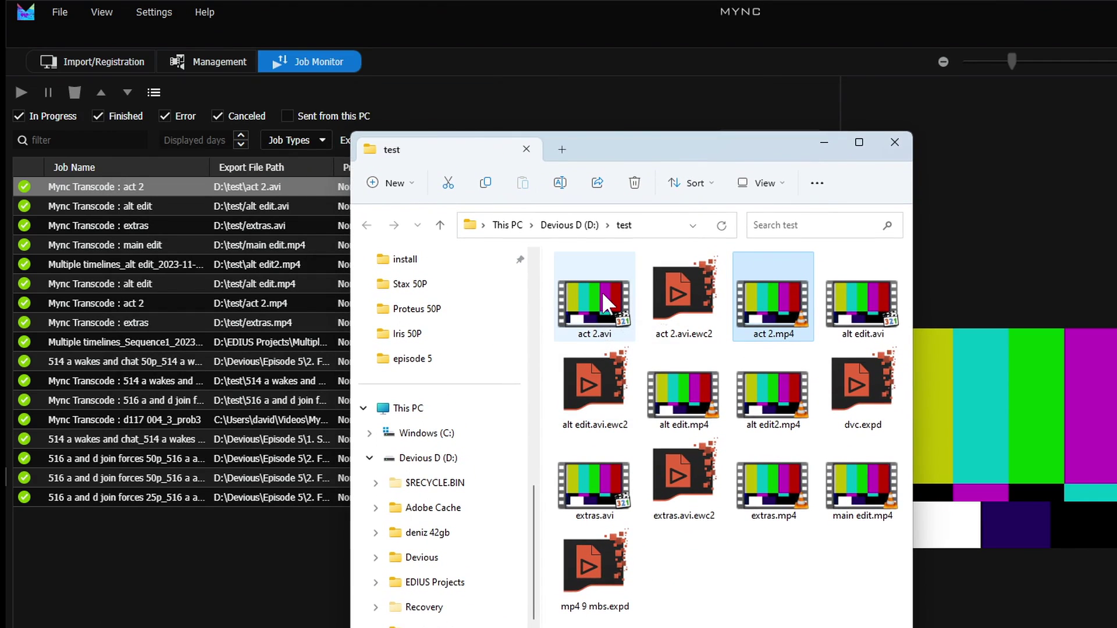
left_click(606, 301)
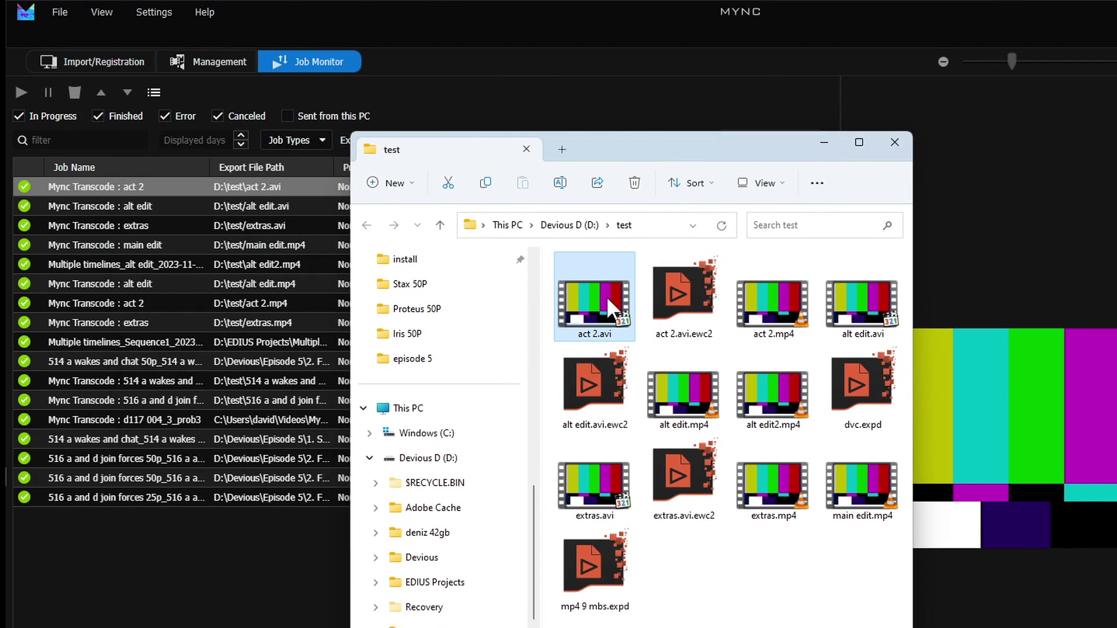
double_click(607, 328)
right_click(611, 305)
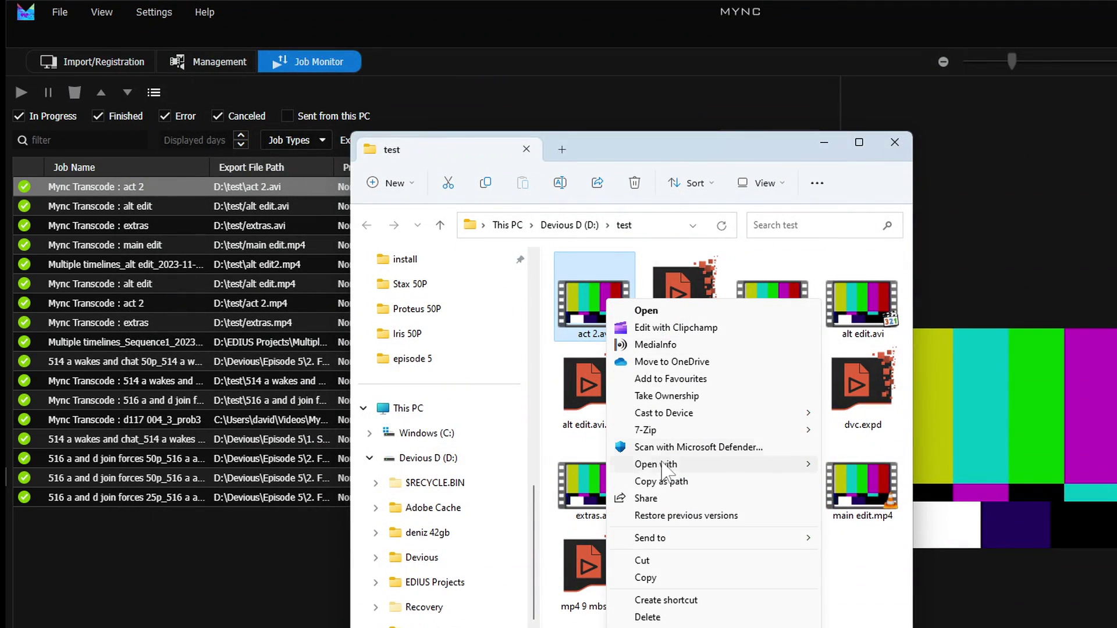
left_click(951, 462)
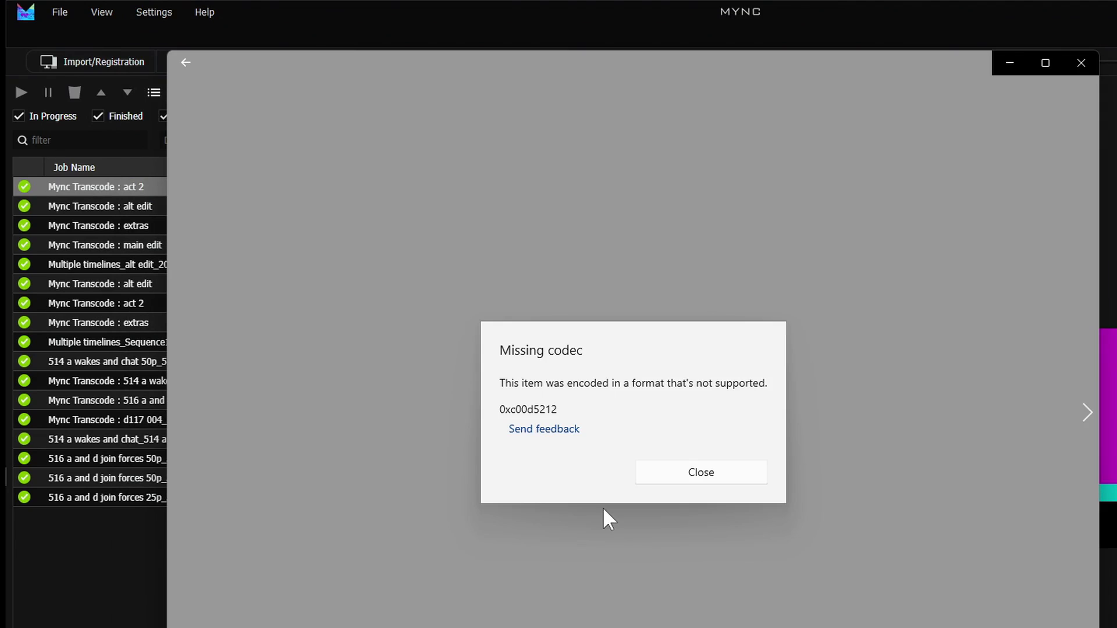
left_click(709, 486)
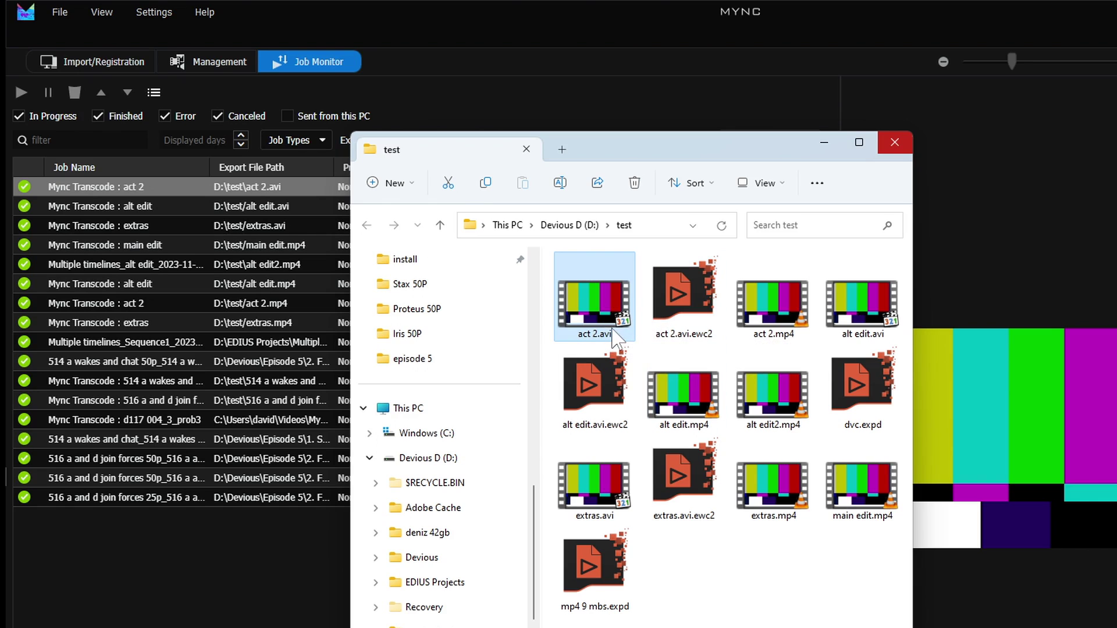
- Compare act 2.mp4 and act 2.avi, check Open with, then return to Mync's Management tab
left_click(791, 347)
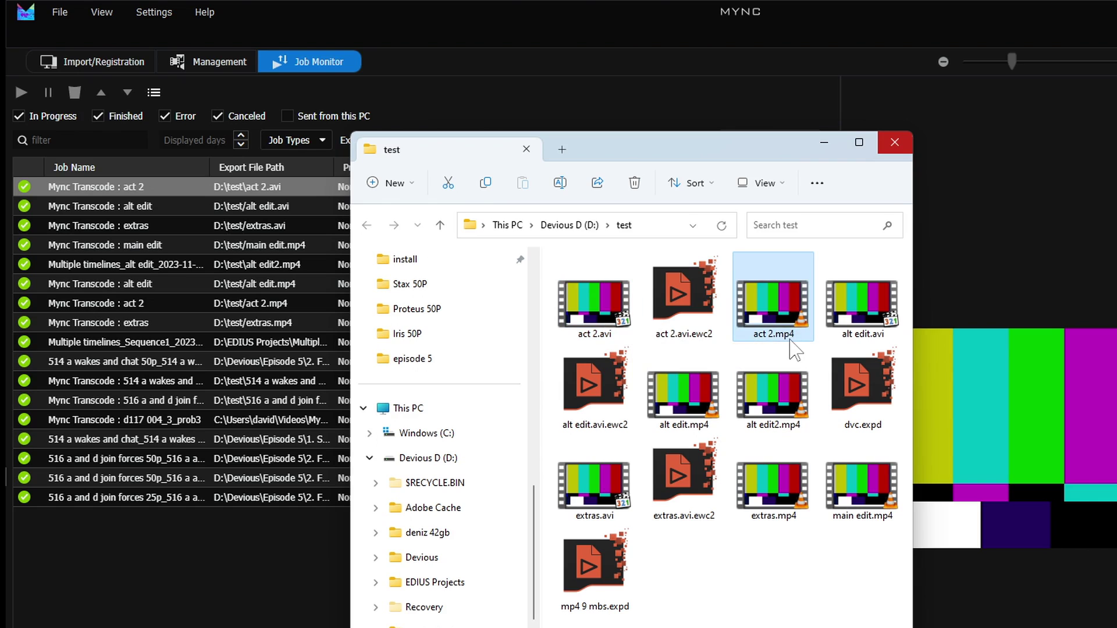
left_click(594, 306)
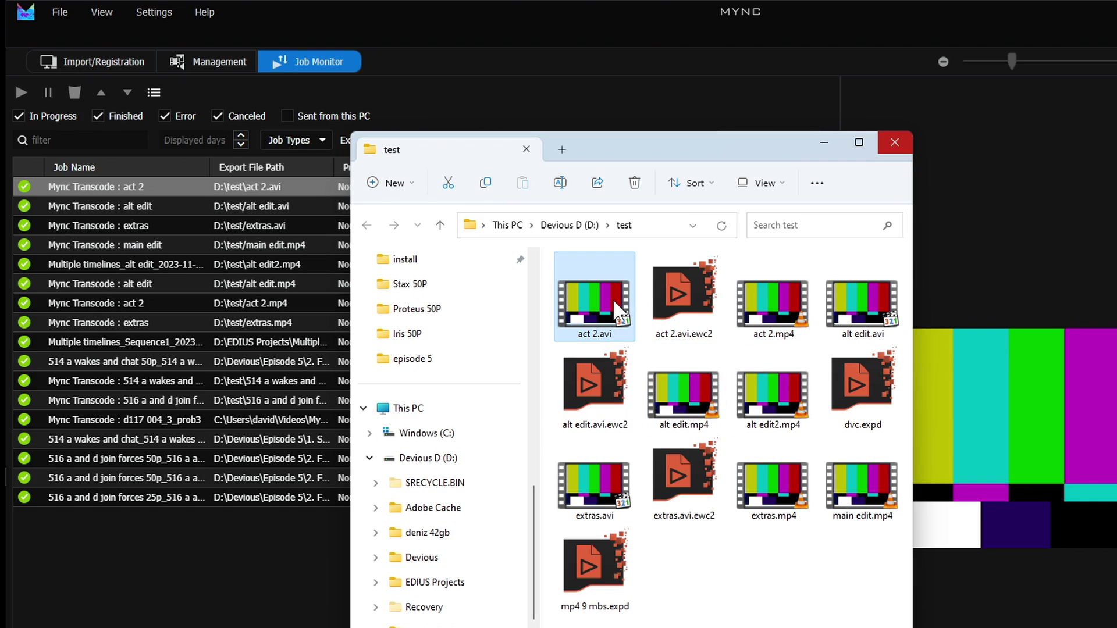
mouse_move(597, 304)
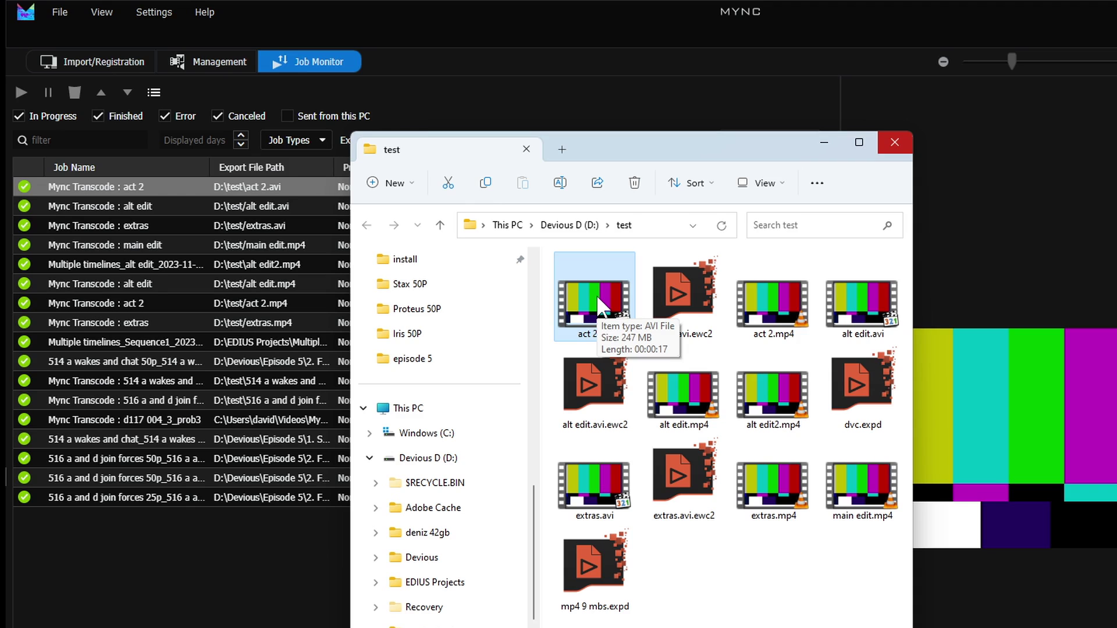
right_click(594, 301)
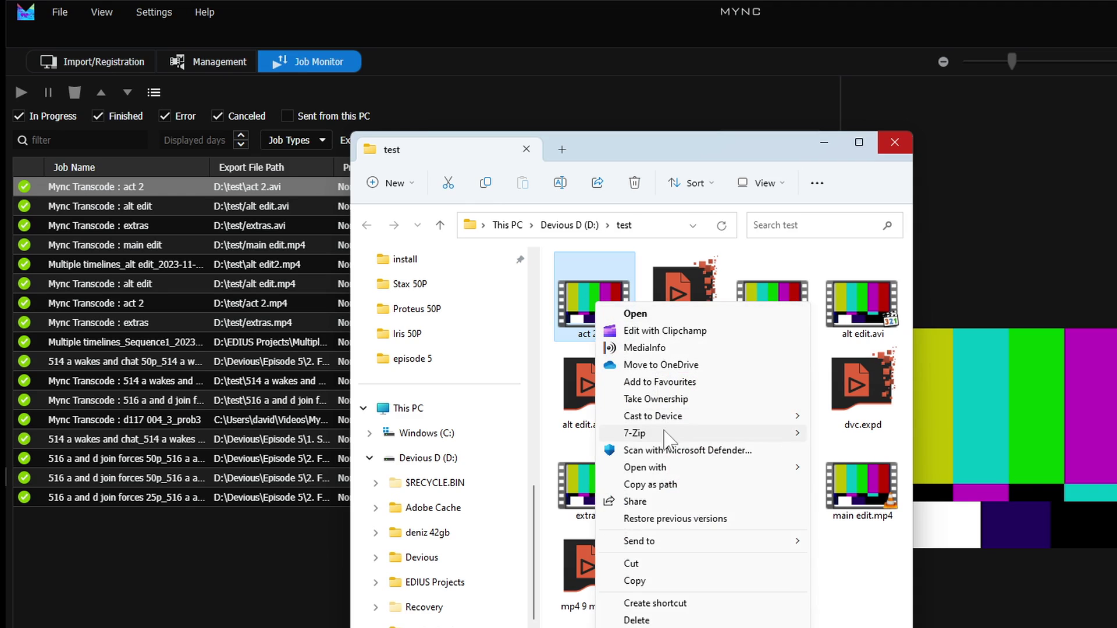
mouse_move(645, 467)
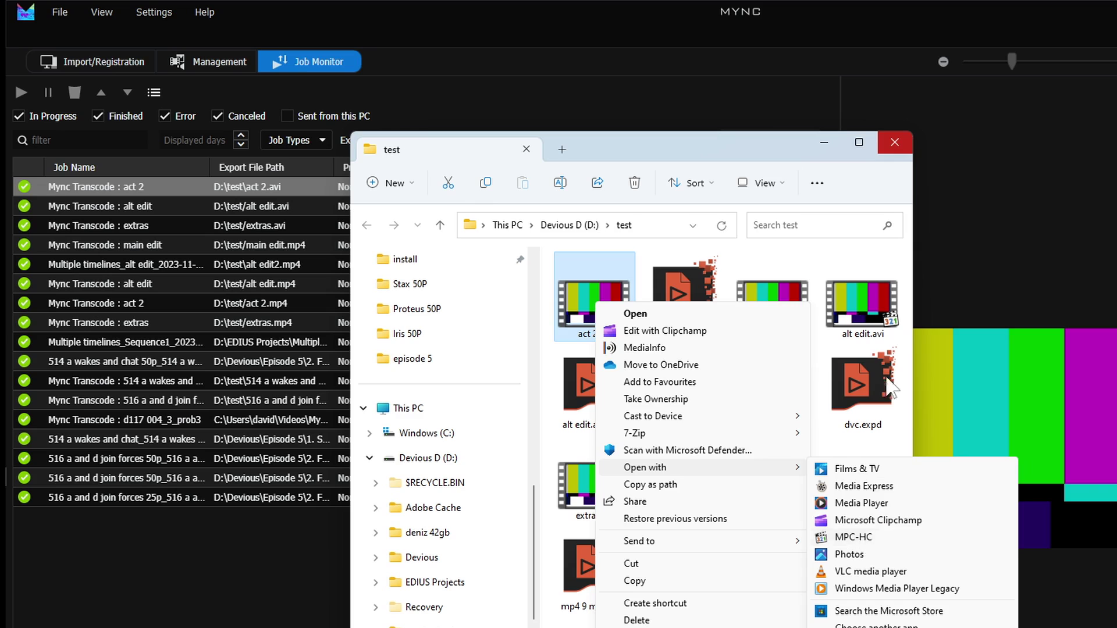
left_click(855, 539)
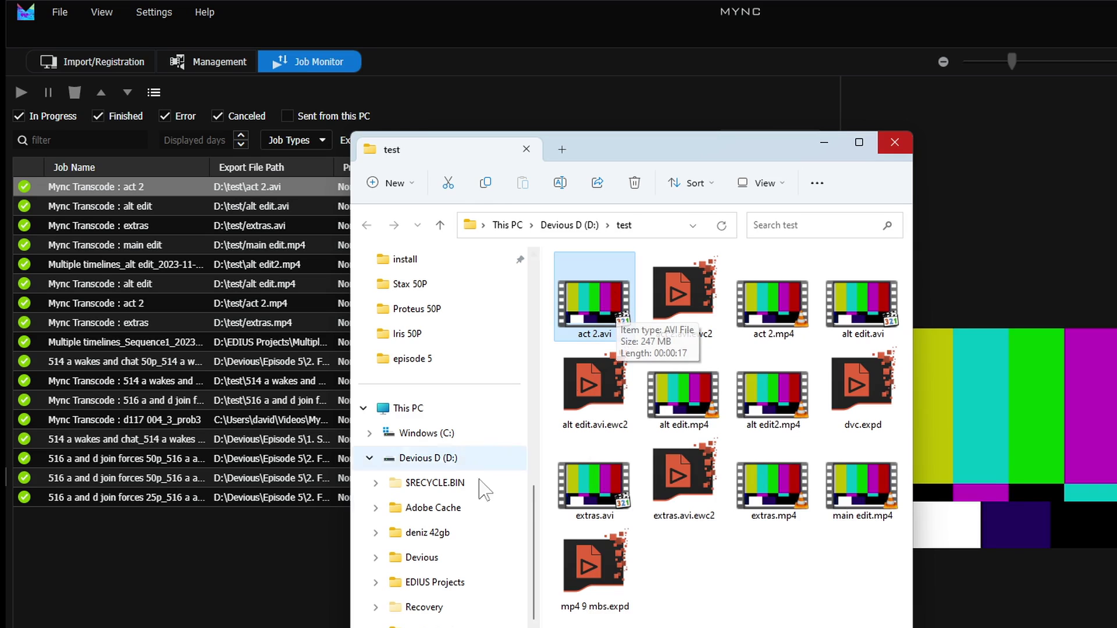
left_click(306, 558)
left_click(194, 62)
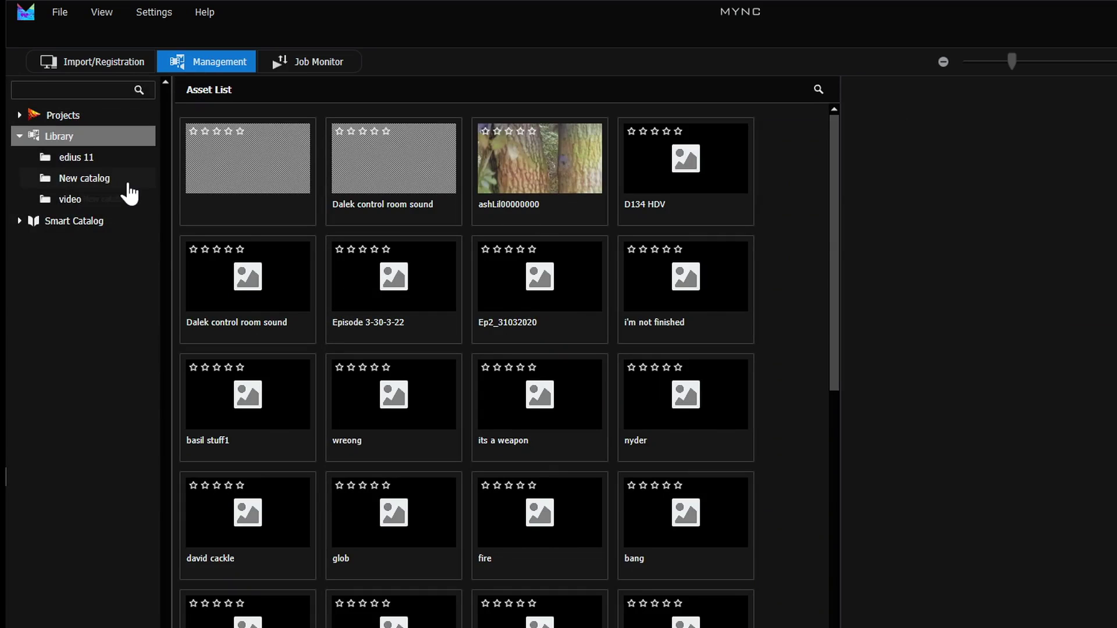
- Browse Multiple timelines > root > timelines and bin 1, finding main edit in bin 1
left_click(19, 114)
left_click(54, 137)
left_click(28, 137)
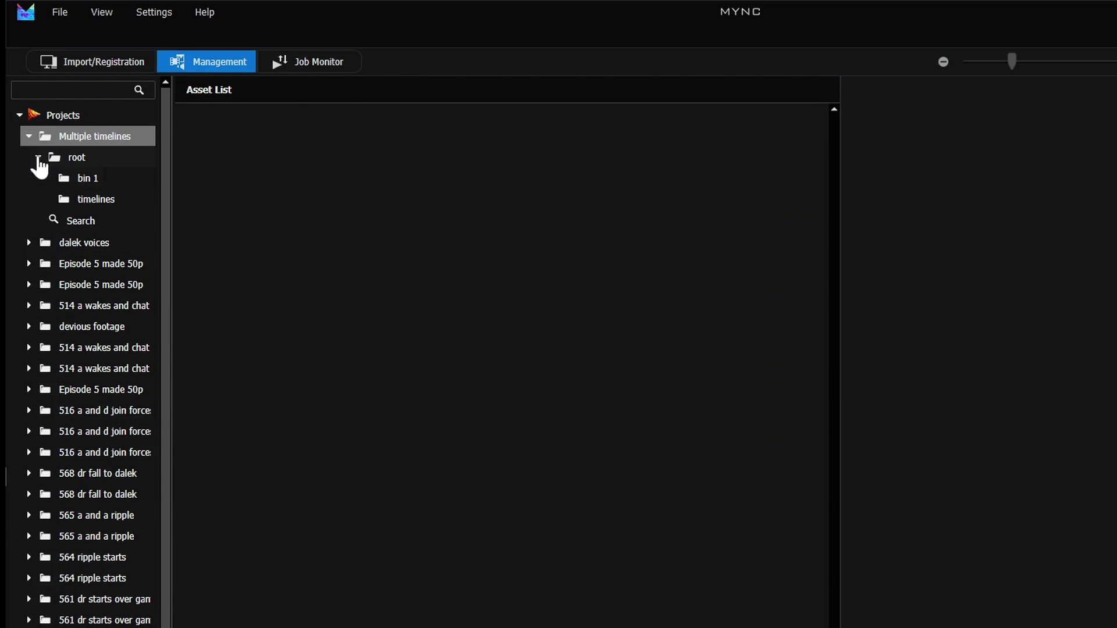
left_click(87, 200)
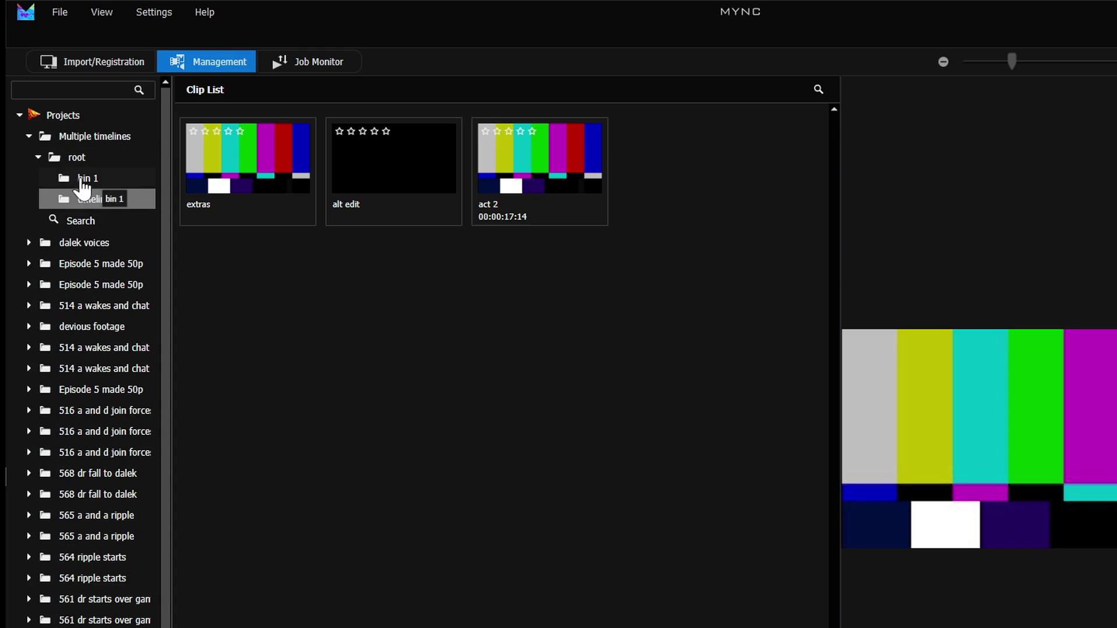
left_click(88, 178)
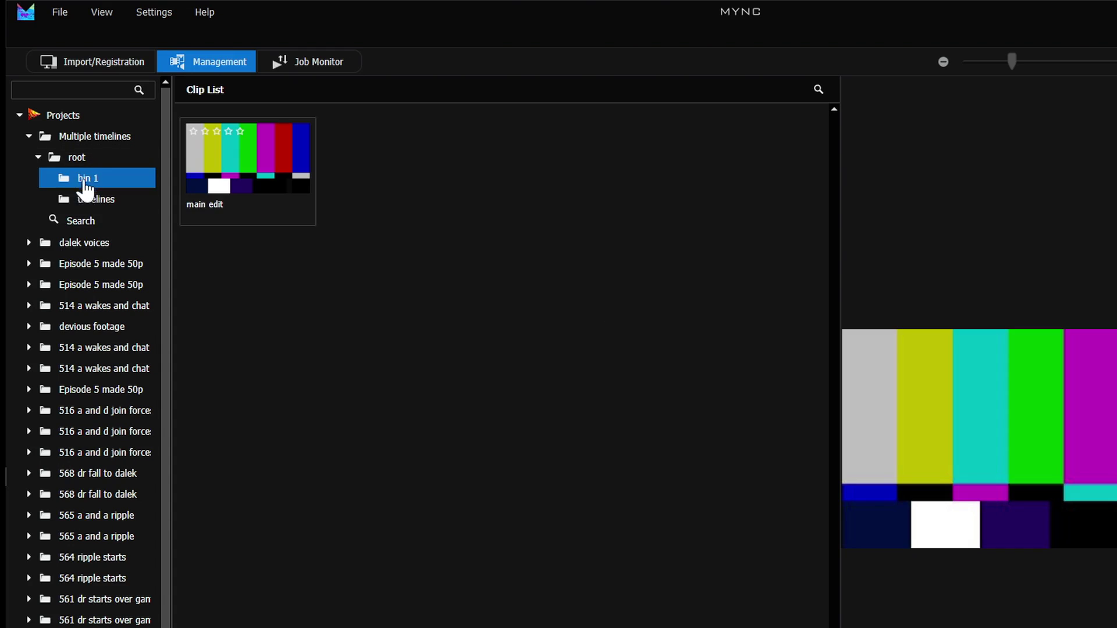
right_click(275, 176)
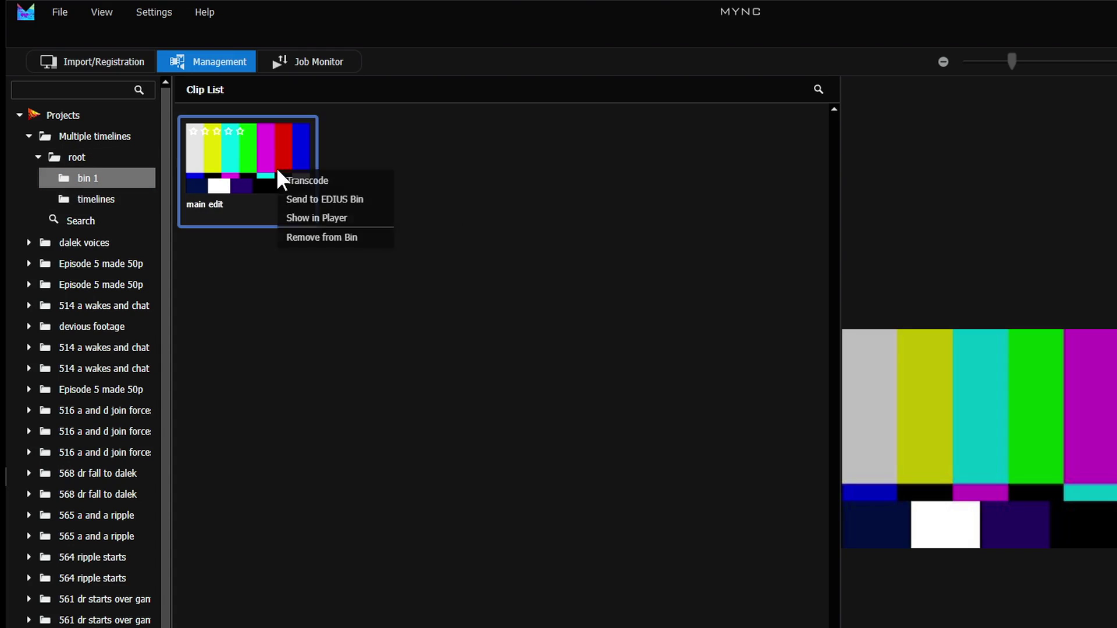
left_click(91, 179)
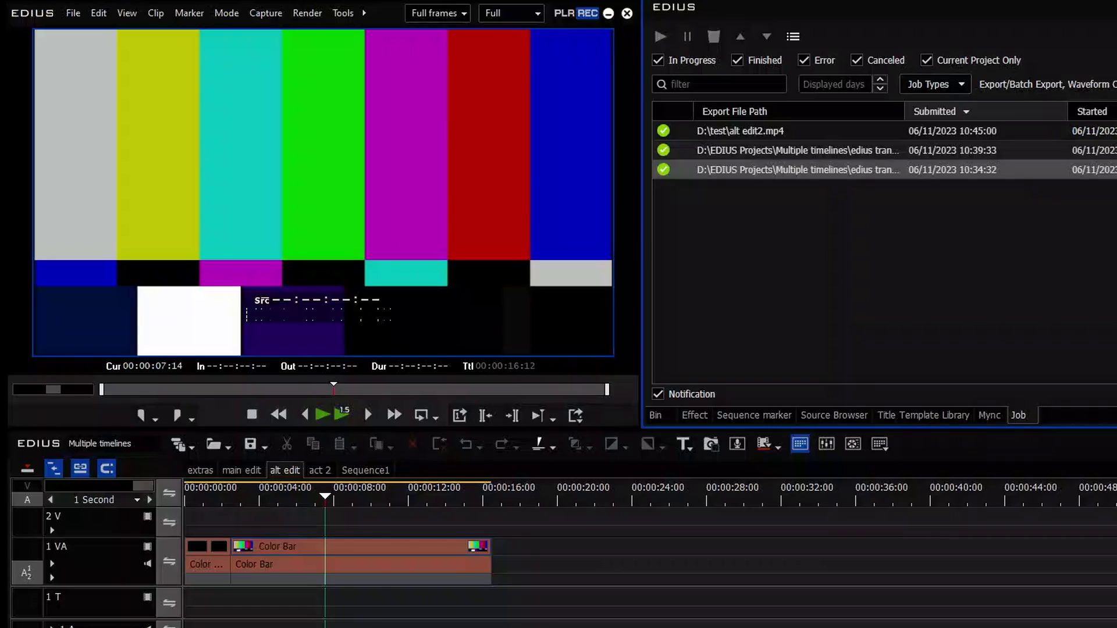
- Drag main edit from bin 1 into the EDIUS timelines folder and check its contents
left_click(657, 415)
left_click_drag(794, 92, 711, 101)
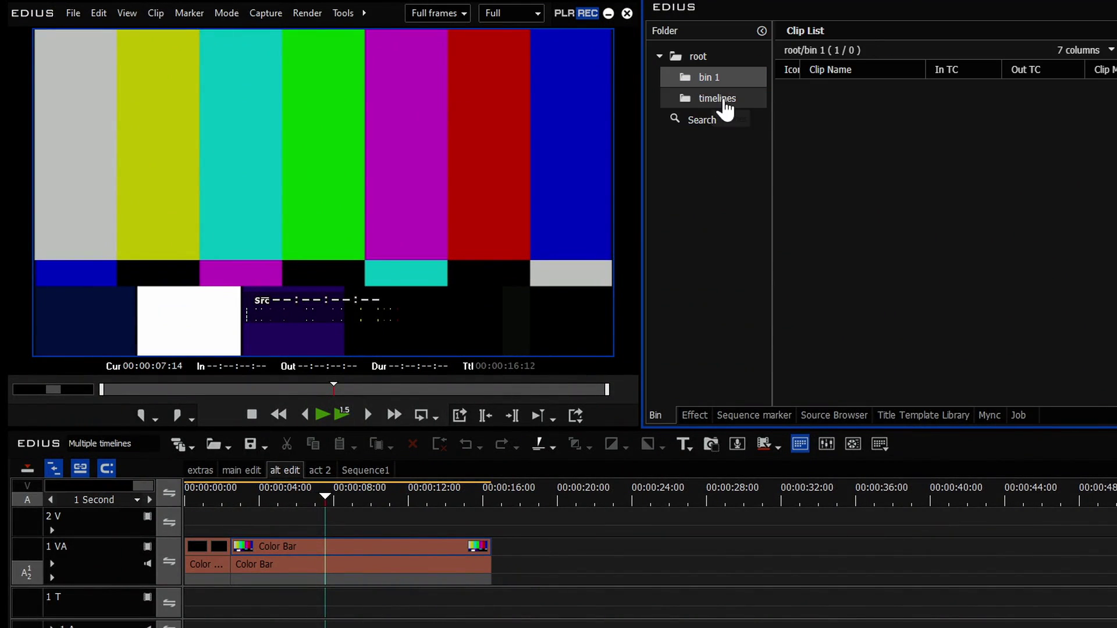
left_click(716, 98)
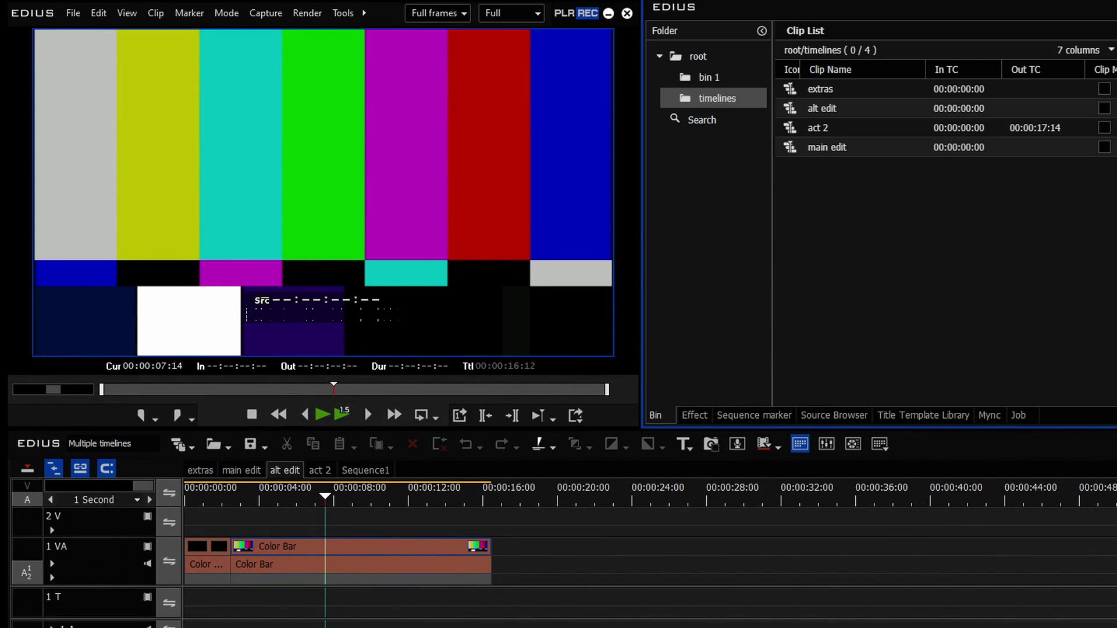
key("alt+Tab")
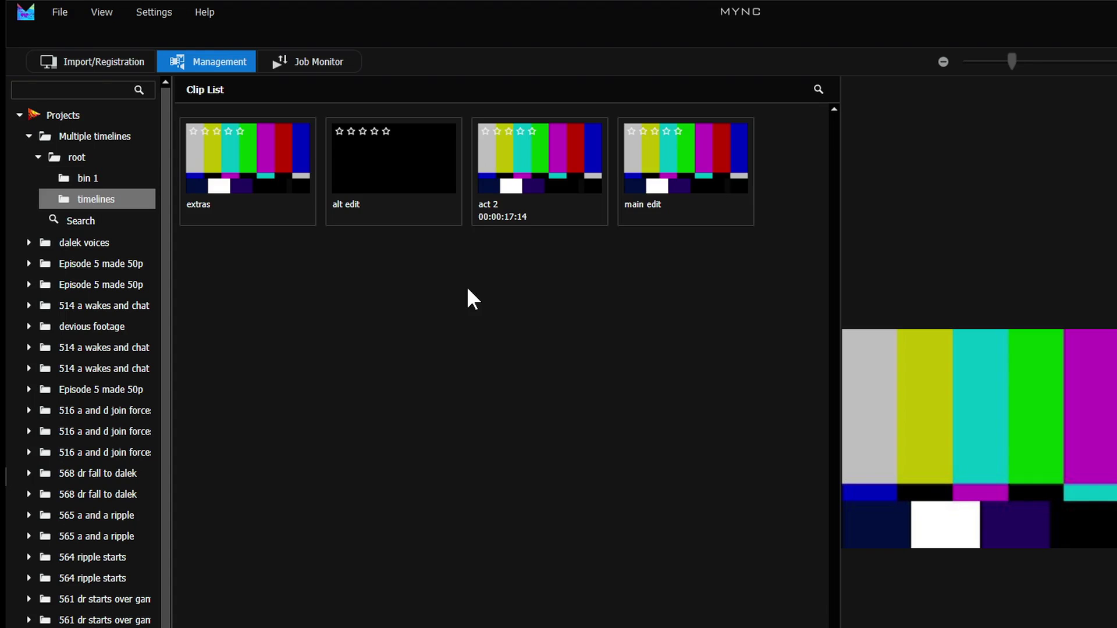
- Select all four timelines in Mync's timelines folder, then return to EDIUS 11
key("ctrl+a")
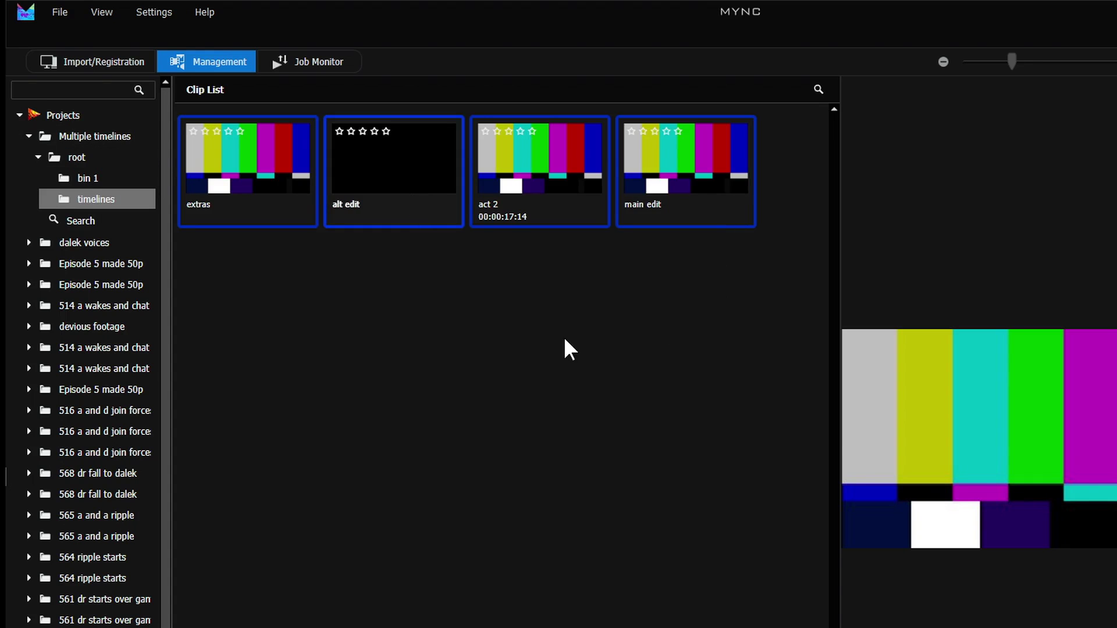
key("alt+Tab")
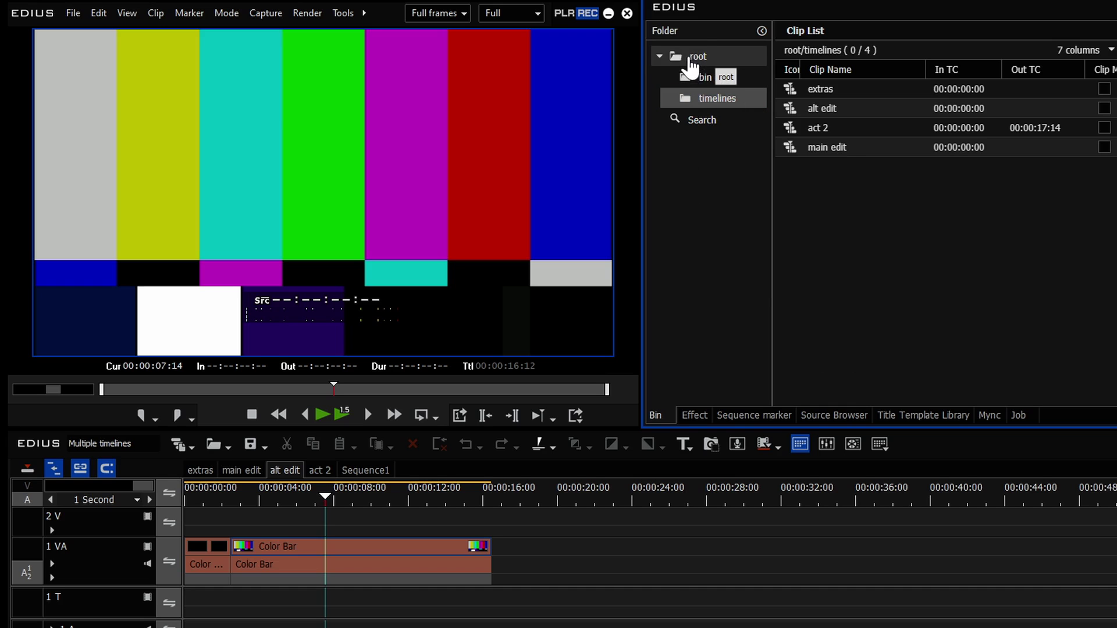
- Search the root bin for Clip Type 'Timeline Sequence', removing the Bin condition
left_click(690, 59)
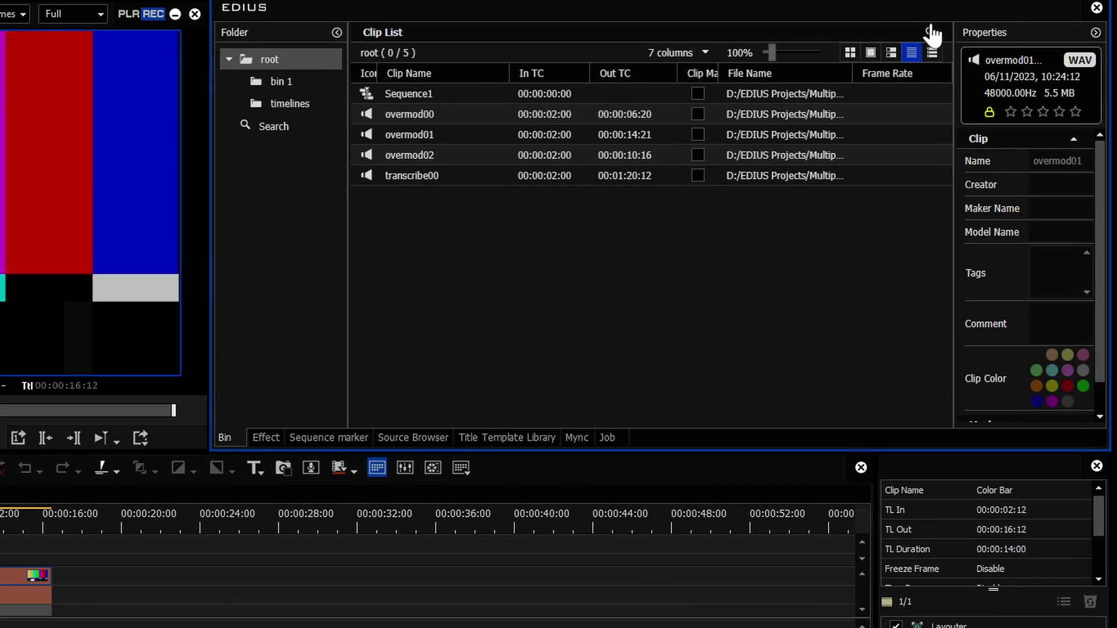
left_click(926, 34)
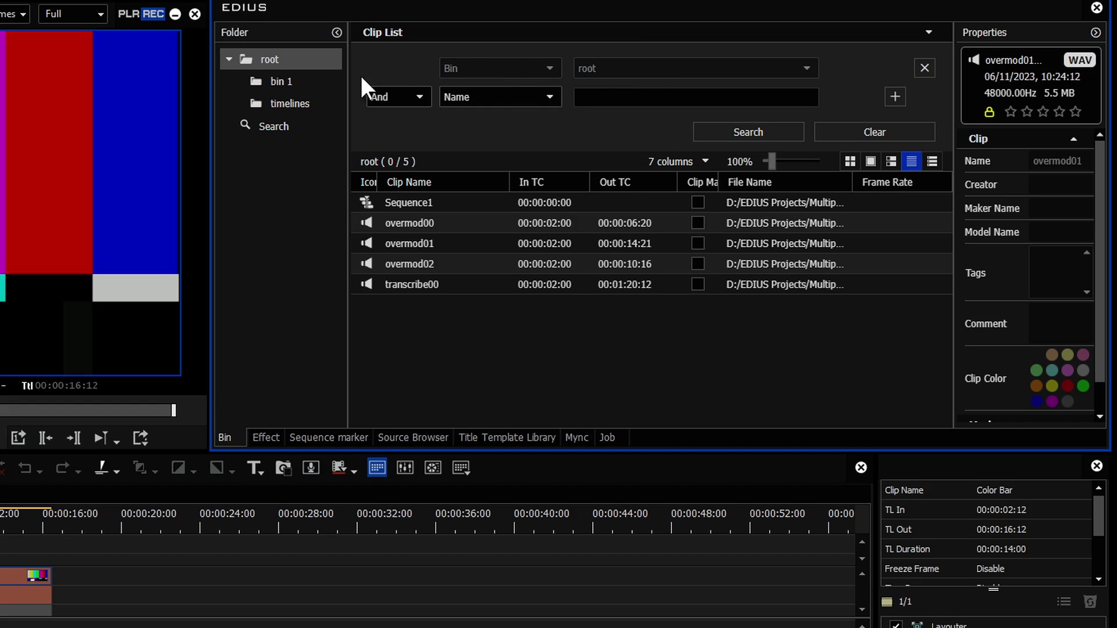
left_click(924, 69)
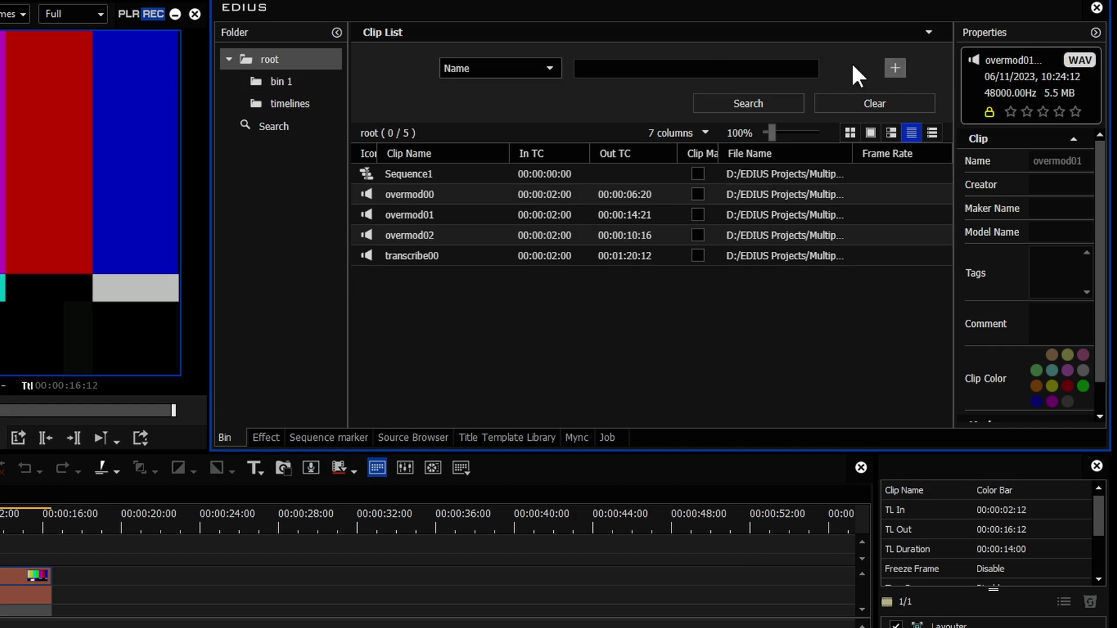
left_click(541, 69)
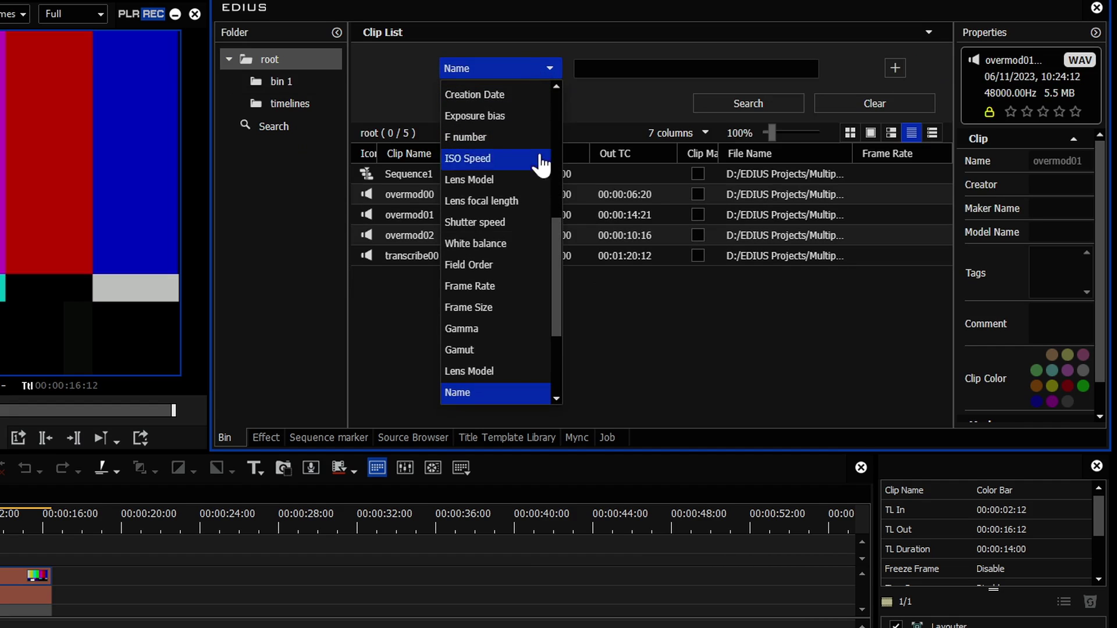
left_click_drag(555, 250, 556, 137)
left_click(463, 176)
left_click(637, 70)
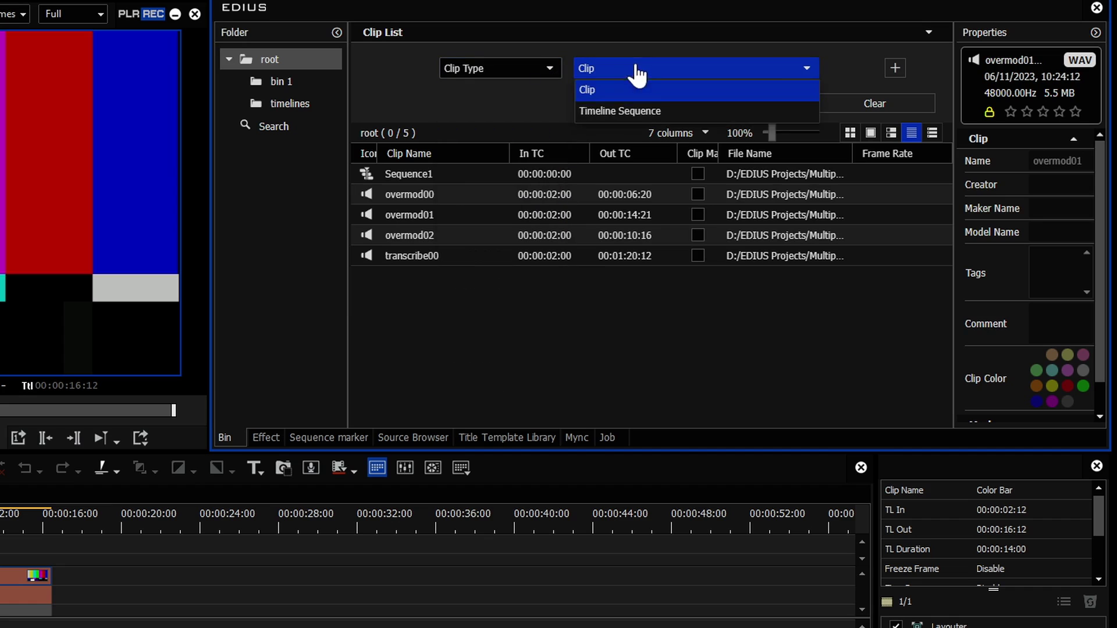
left_click(629, 110)
left_click(761, 109)
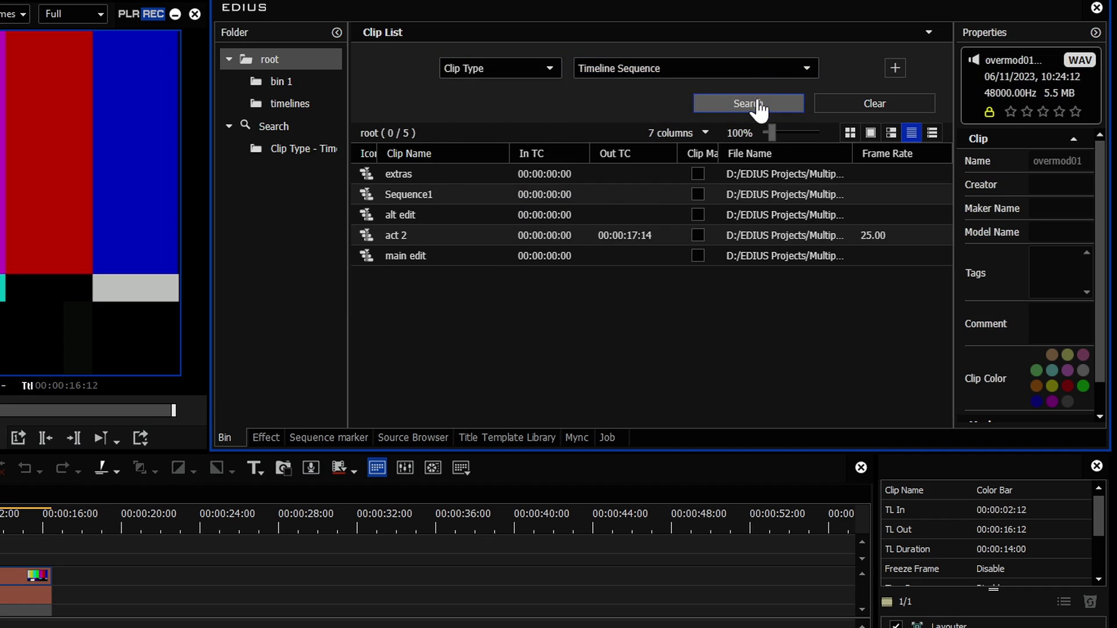
- Move the five found sequences onto the timelines folder and reopen the search results
left_click(292, 150)
left_click_drag(586, 332, 412, 168)
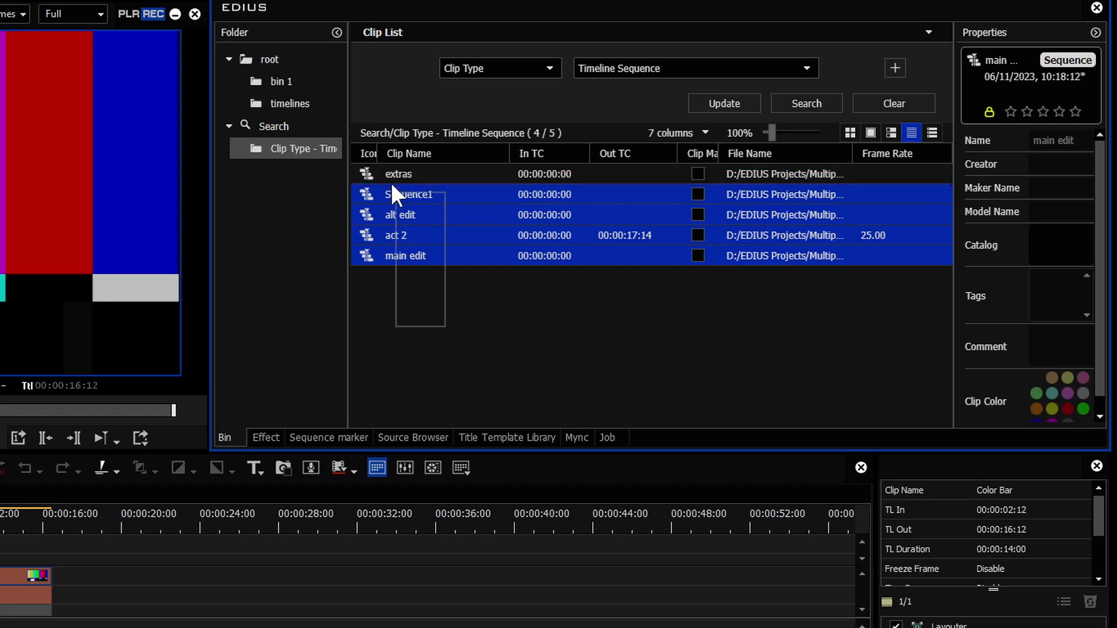
mouse_move(391, 181)
left_mouse_down()
mouse_move(297, 111)
mouse_move(344, 113)
left_mouse_up()
left_click(594, 132)
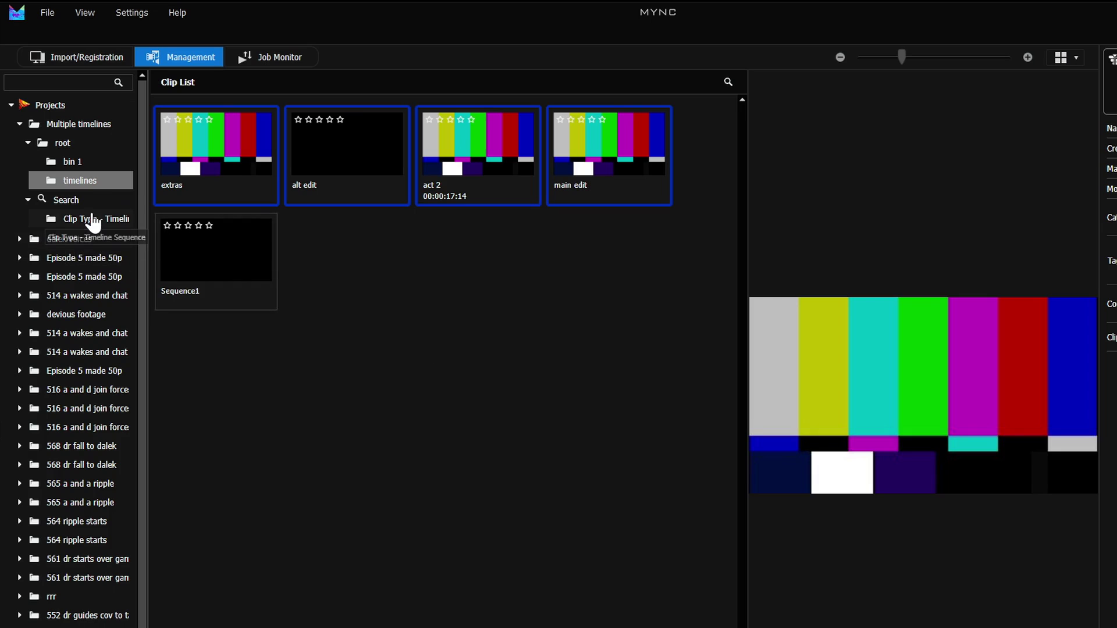
- Select all five sequences in the Timeline Sequence search bin and show their context menu
left_click(88, 220)
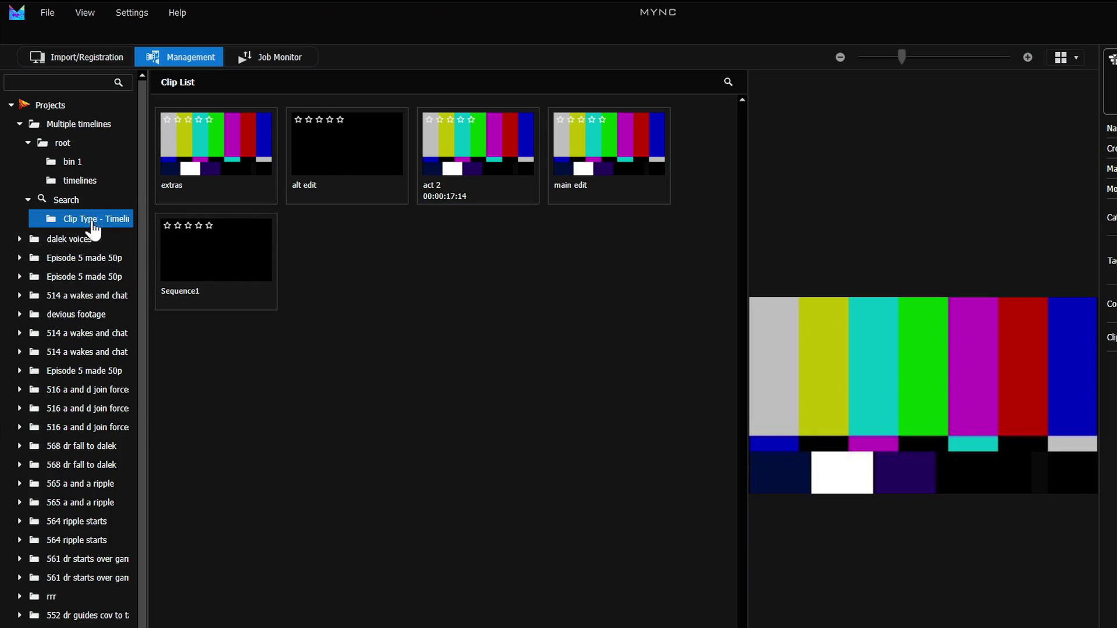
left_click_drag(672, 345, 241, 137)
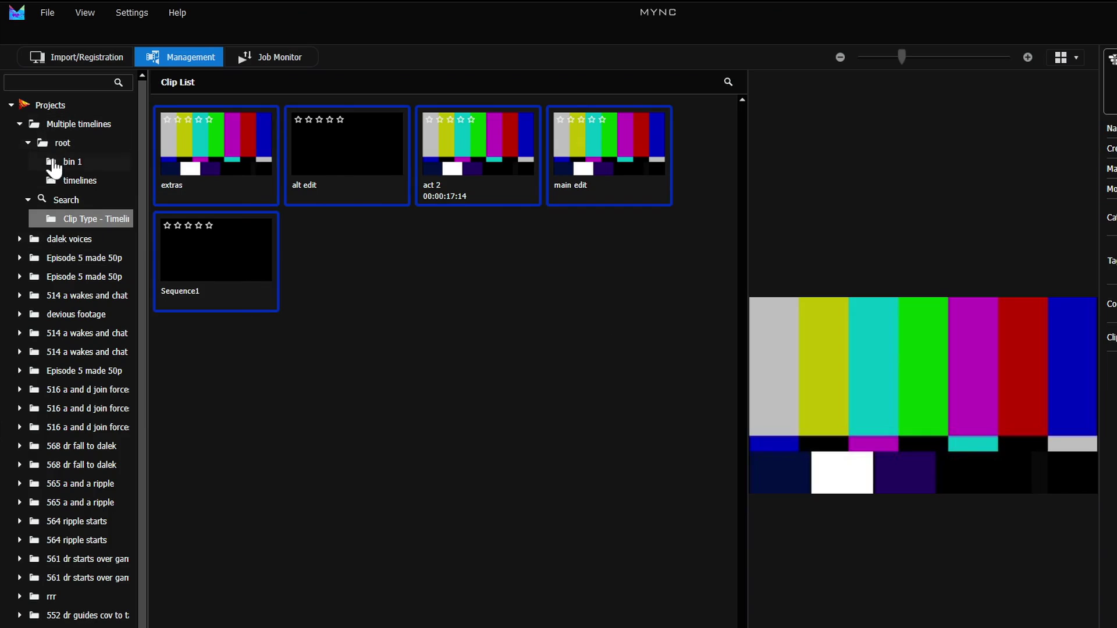
right_click(322, 155)
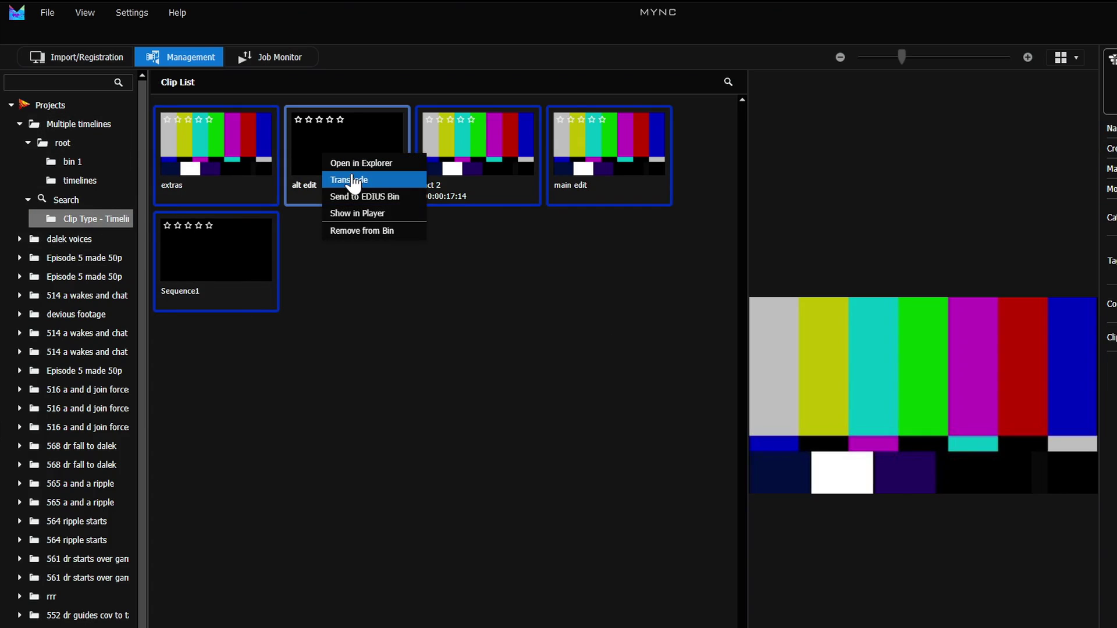